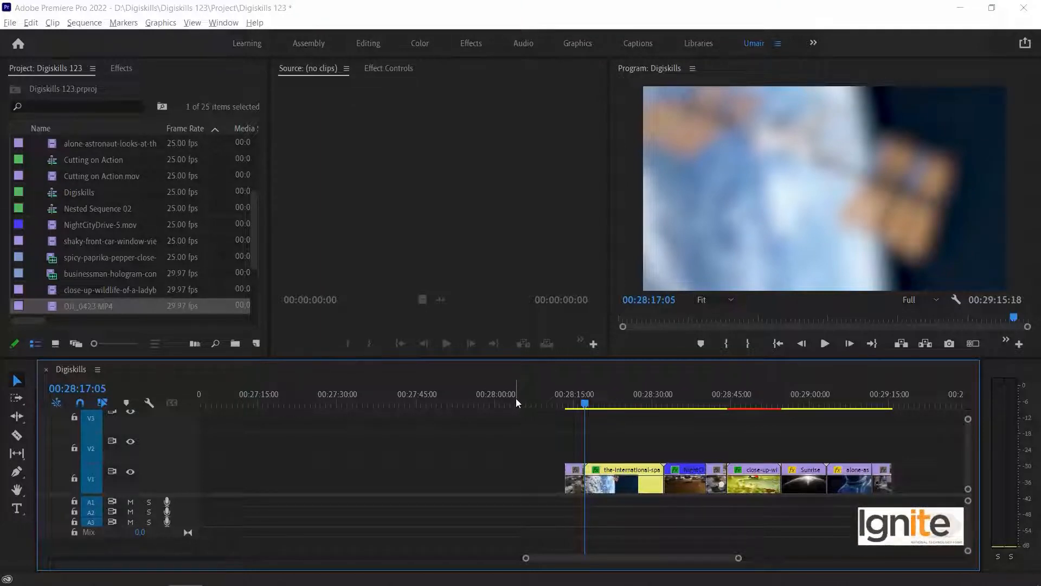
# Step: Show the effect settings of the international-space-station clip on V1 and examine its Gaussian Blur
pyautogui.click(640, 486)
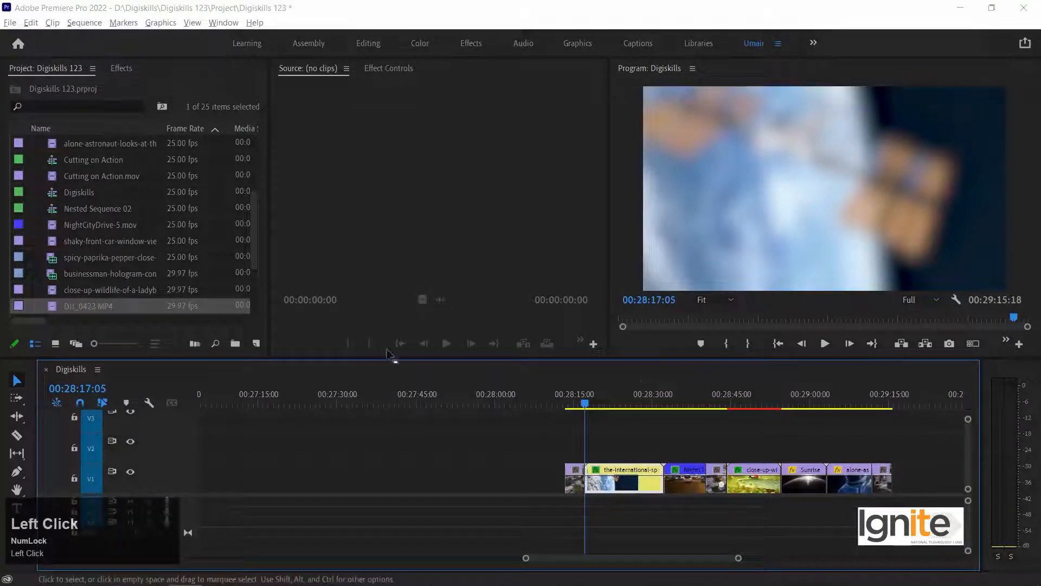
pyautogui.click(389, 68)
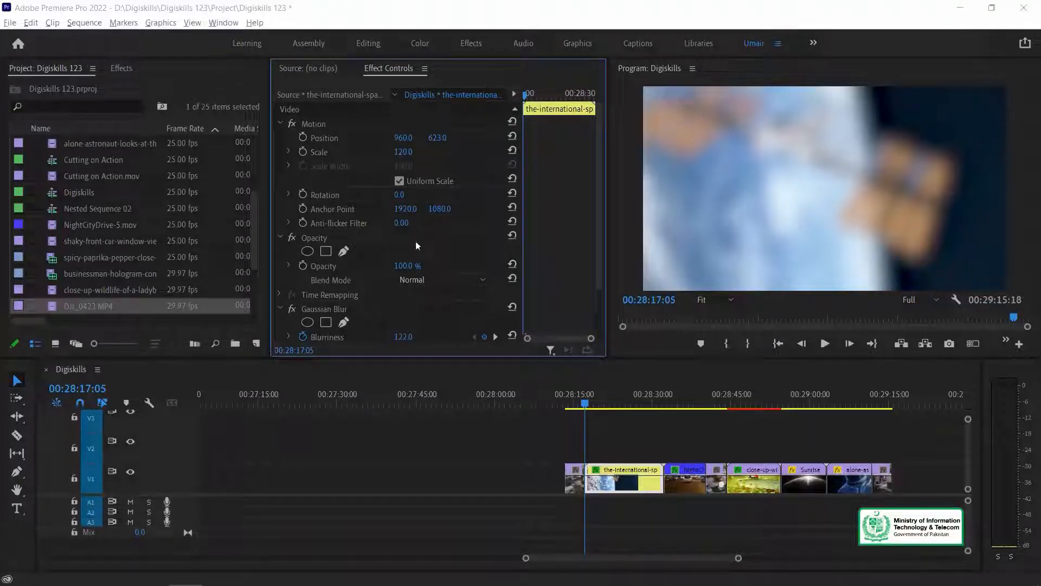
pyautogui.moveTo(600, 214); pyautogui.dragTo(601, 300)
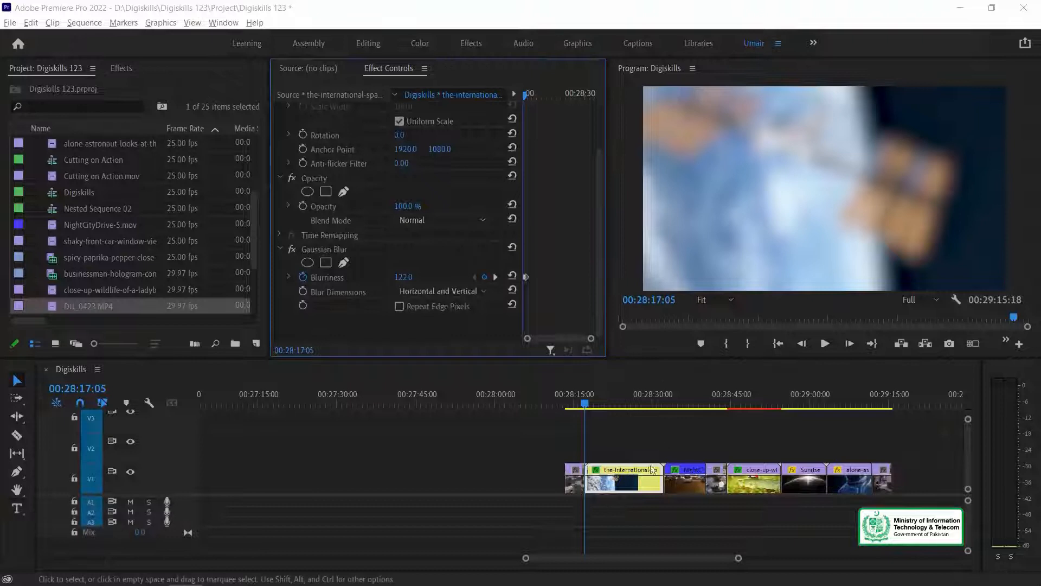
# Step: Preview the blurred opening of the international-space-station clip and return the playhead to its start
pyautogui.click(637, 427)
pyautogui.press('space')
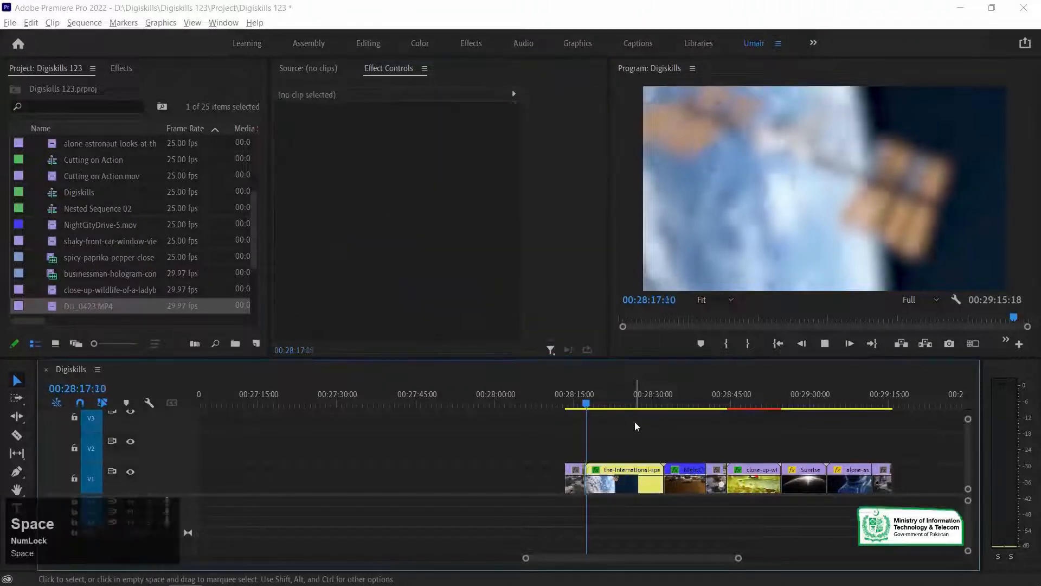
pyautogui.press('space')
pyautogui.press('Up')
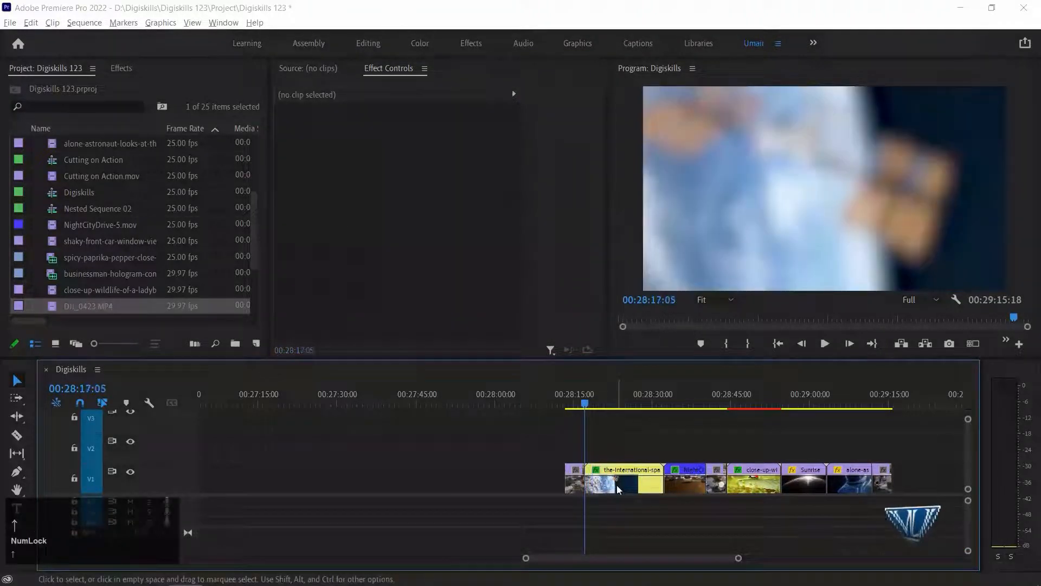
# Step: Examine the Blurriness keyframes of the Gaussian Blur on the international-space-station clip
pyautogui.click(618, 481)
pyautogui.moveTo(599, 200); pyautogui.dragTo(599, 249)
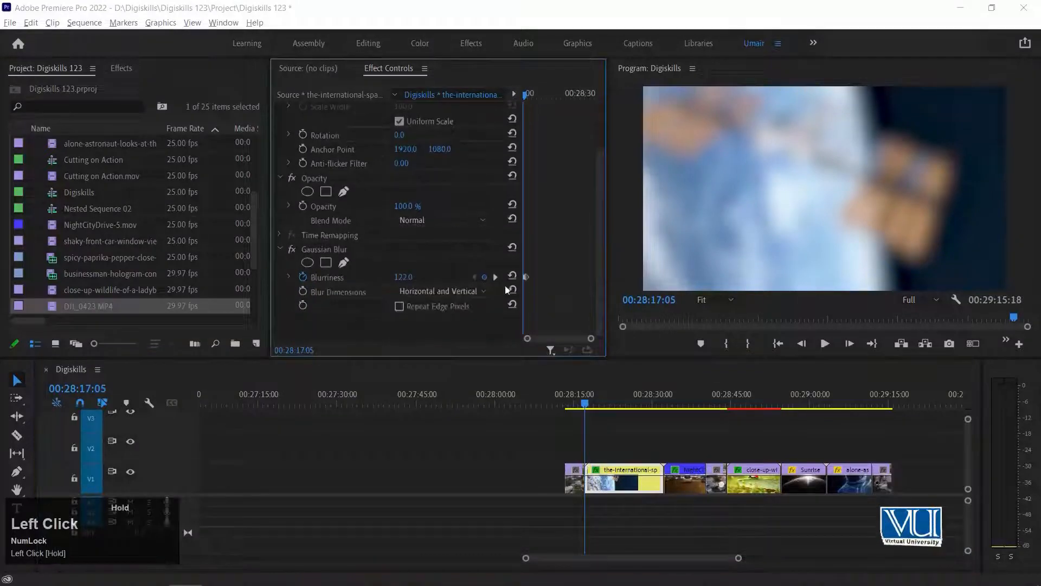
pyautogui.press('=')
pyautogui.press('=')
pyautogui.press('=')
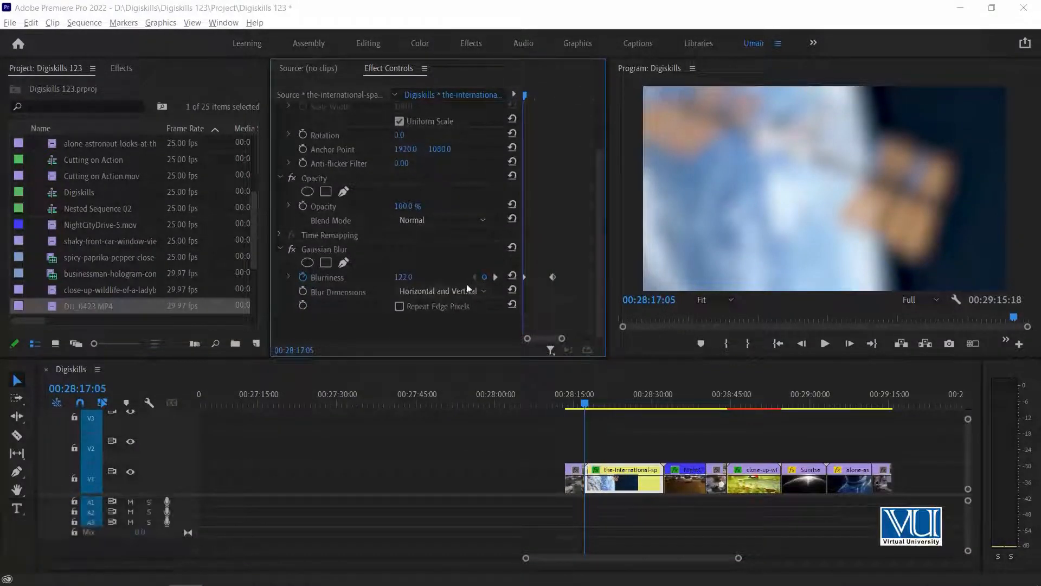
pyautogui.click(495, 277)
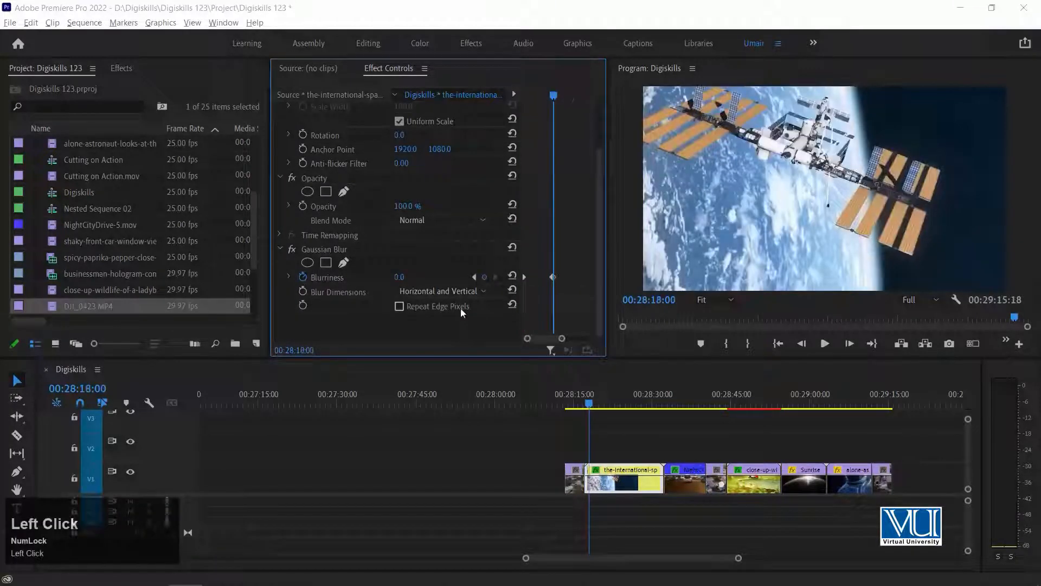
pyautogui.press('Up')
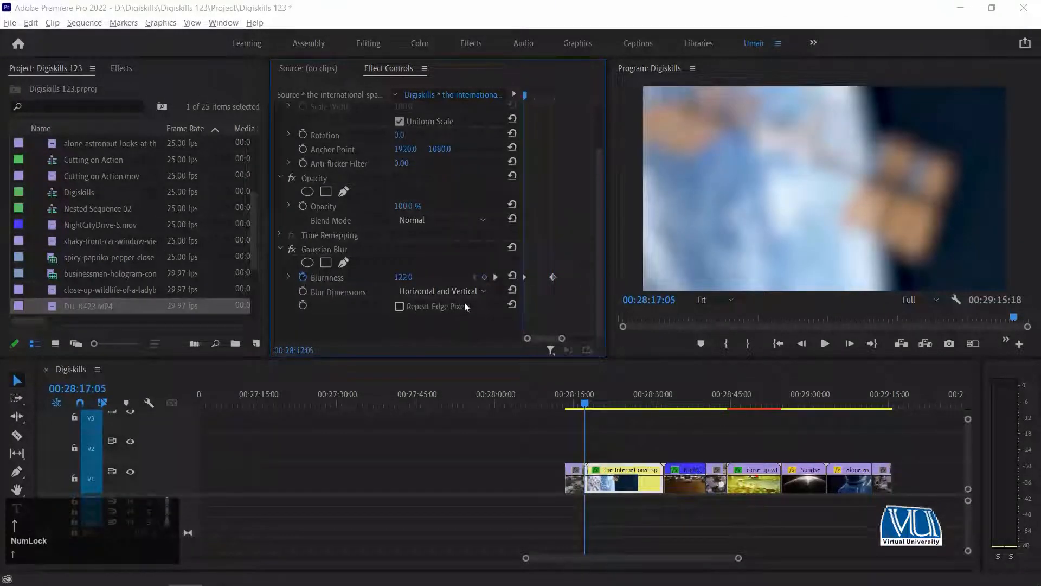
# Step: Play the international-space-station clip through its blur animation and check its effect settings again
pyautogui.press('=')
pyautogui.press('space')
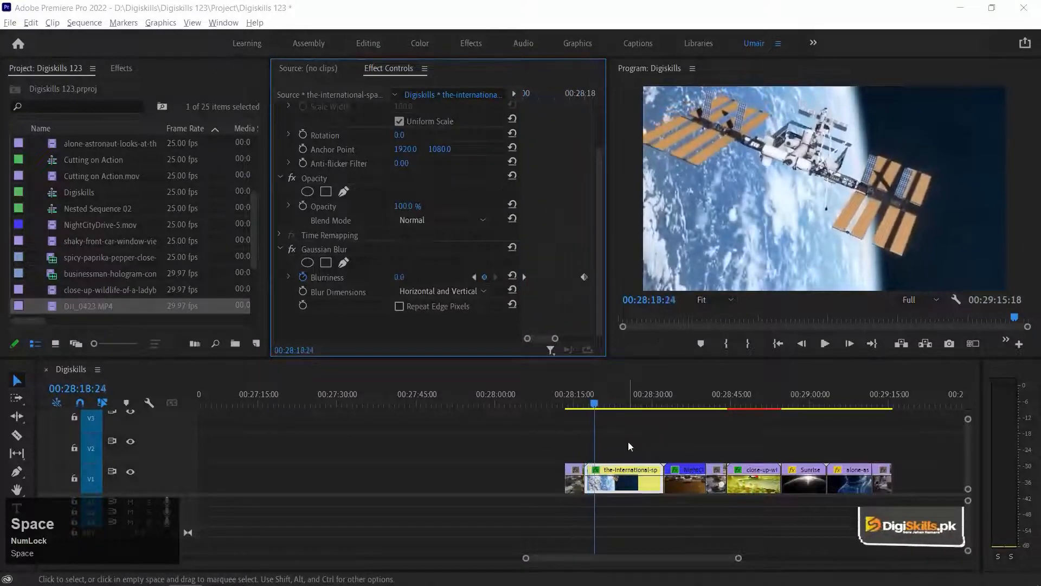
pyautogui.press('=')
pyautogui.click(628, 428)
pyautogui.click(624, 480)
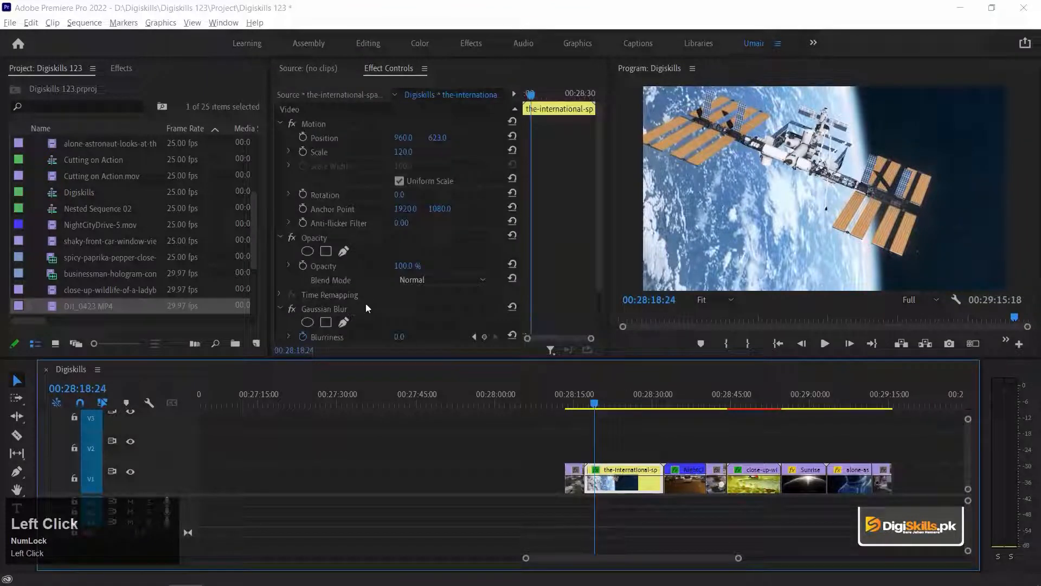
# Step: Copy the international-space-station clip from V1 so its attributes can be reused
pyautogui.click(684, 403)
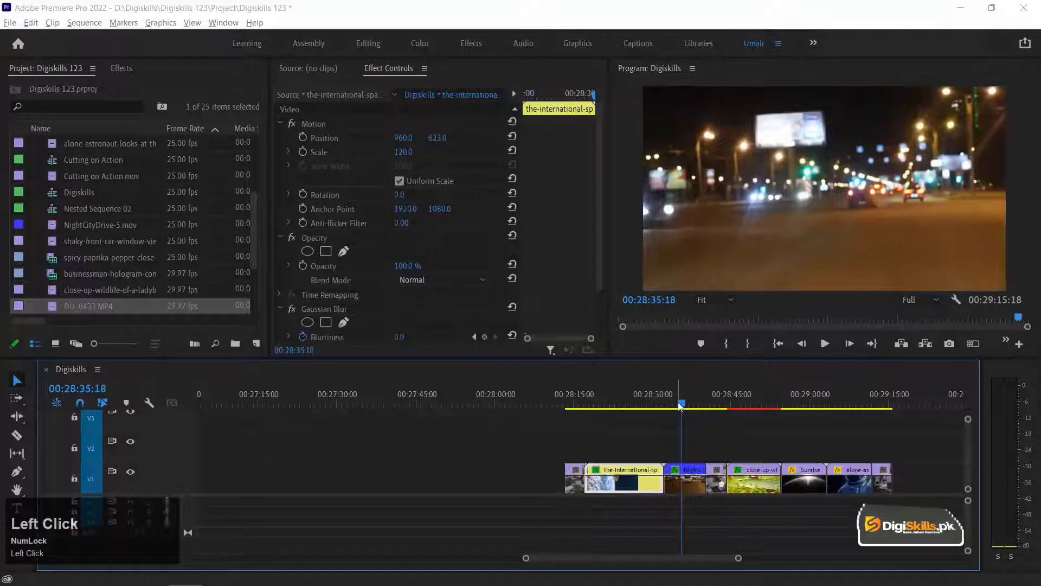
pyautogui.press('Up')
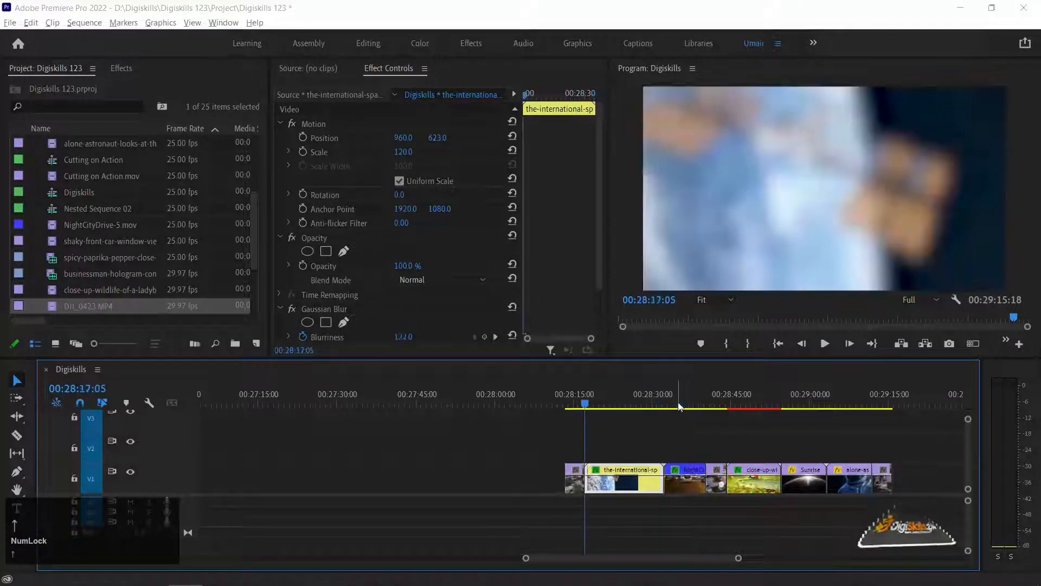
pyautogui.rightClick(617, 484)
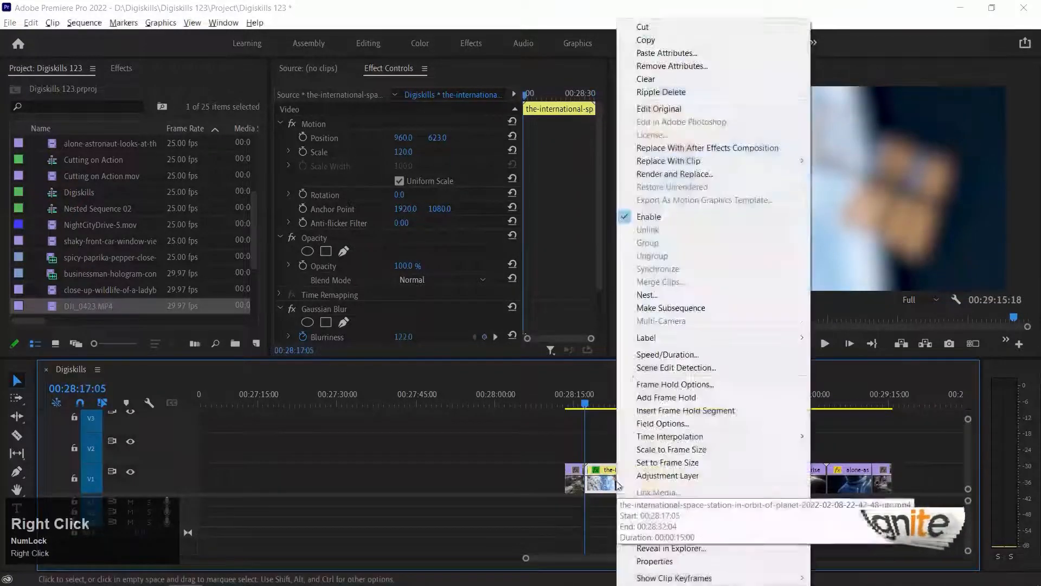
pyautogui.click(661, 42)
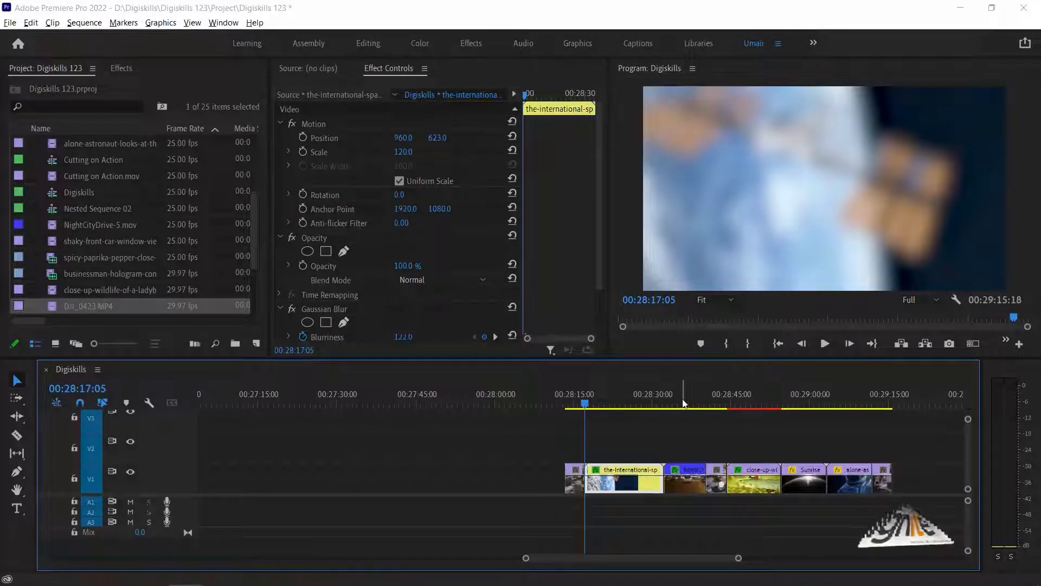
# Step: Paste the Motion and Gaussian Blur attributes onto the NightCityDrive-5.mov clip with Scale Attribute Times enabled
pyautogui.click(687, 467)
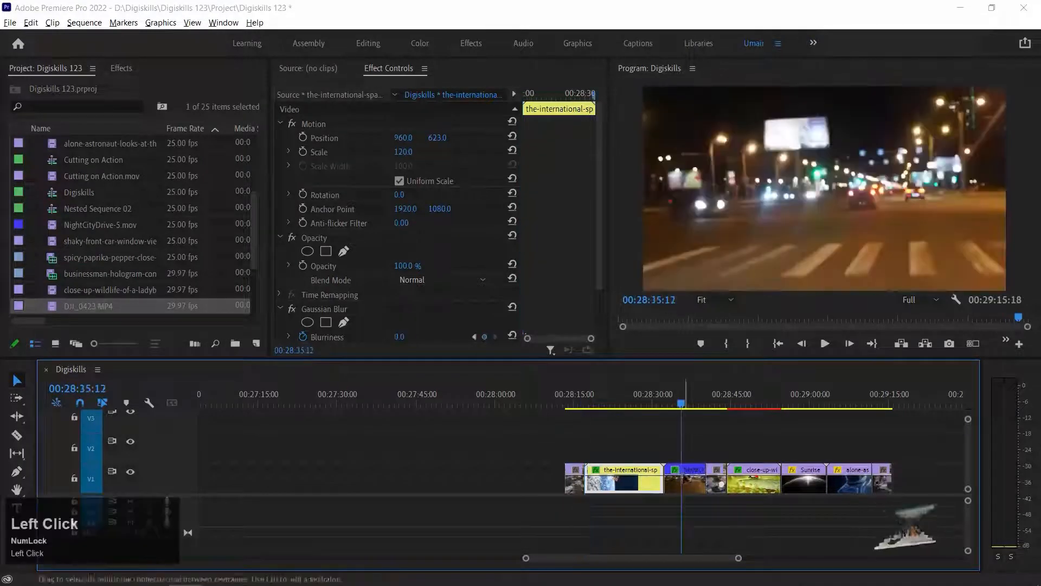
pyautogui.rightClick(694, 468)
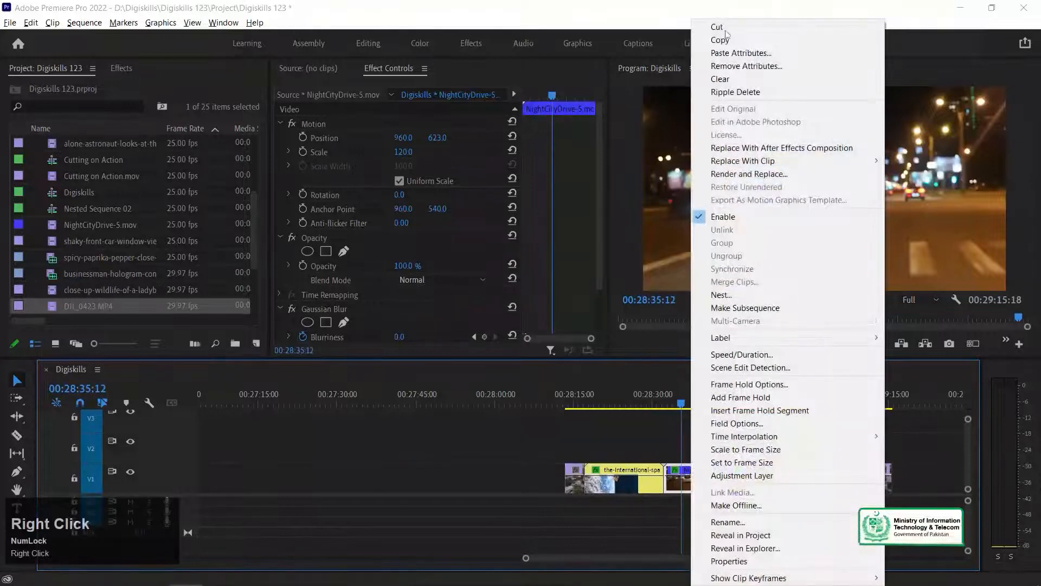
pyautogui.click(777, 53)
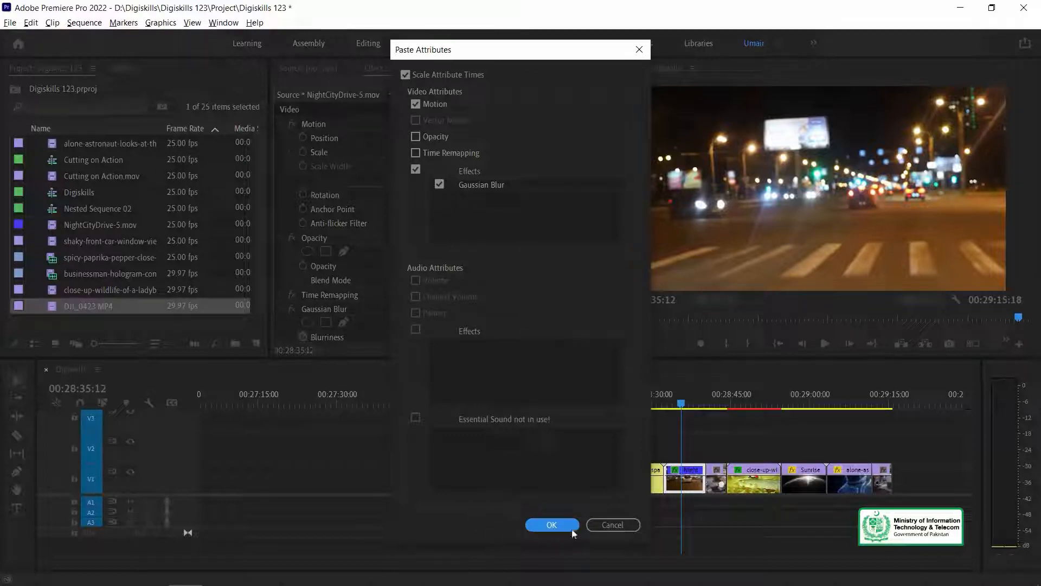
pyautogui.click(558, 523)
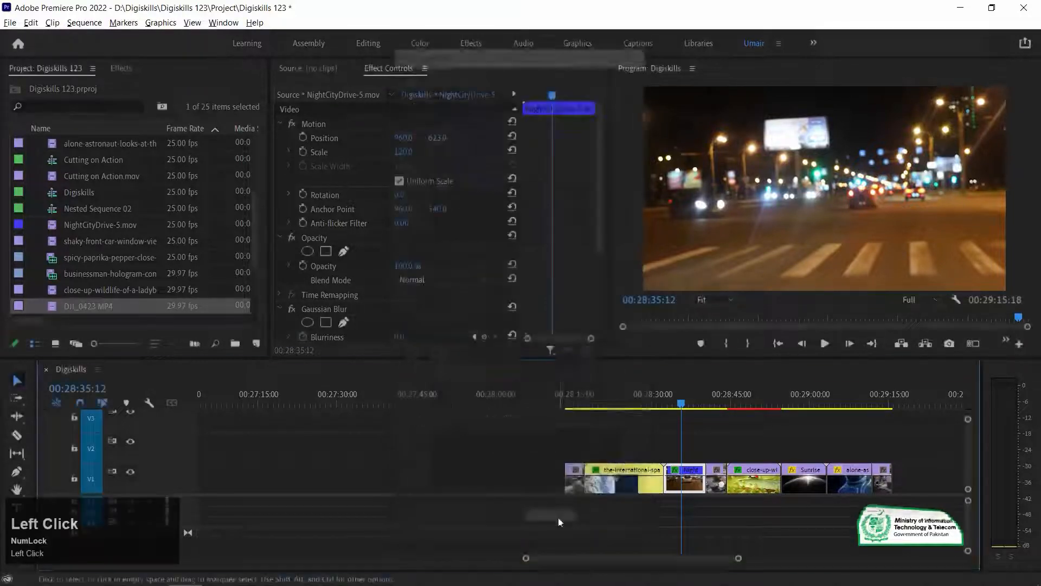
# Step: Play NightCityDrive-5.mov from its start and examine the pasted Motion settings and Gaussian Blur keyframes
pyautogui.press('=')
pyautogui.press('=')
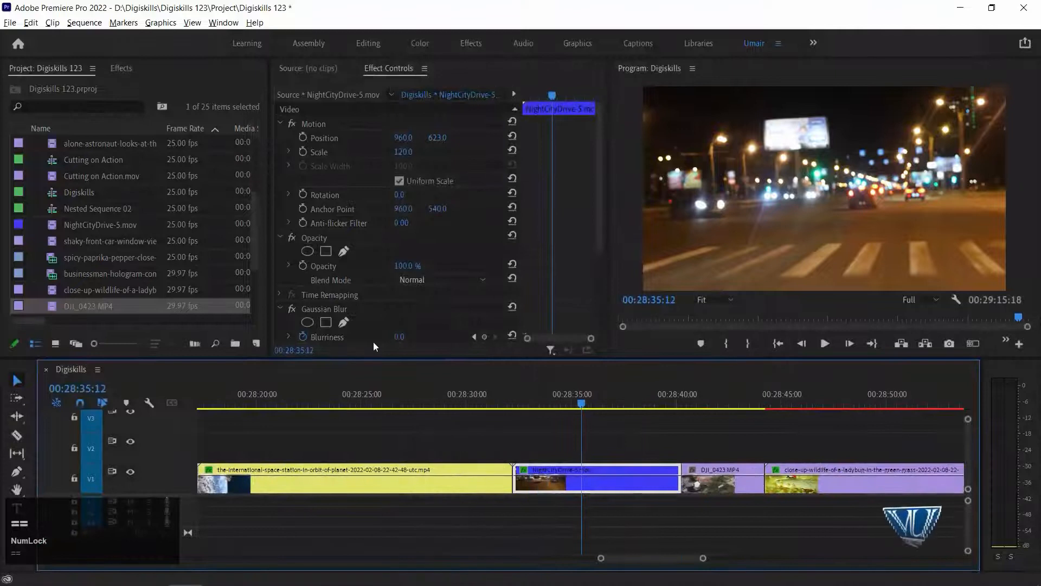
pyautogui.press('Up')
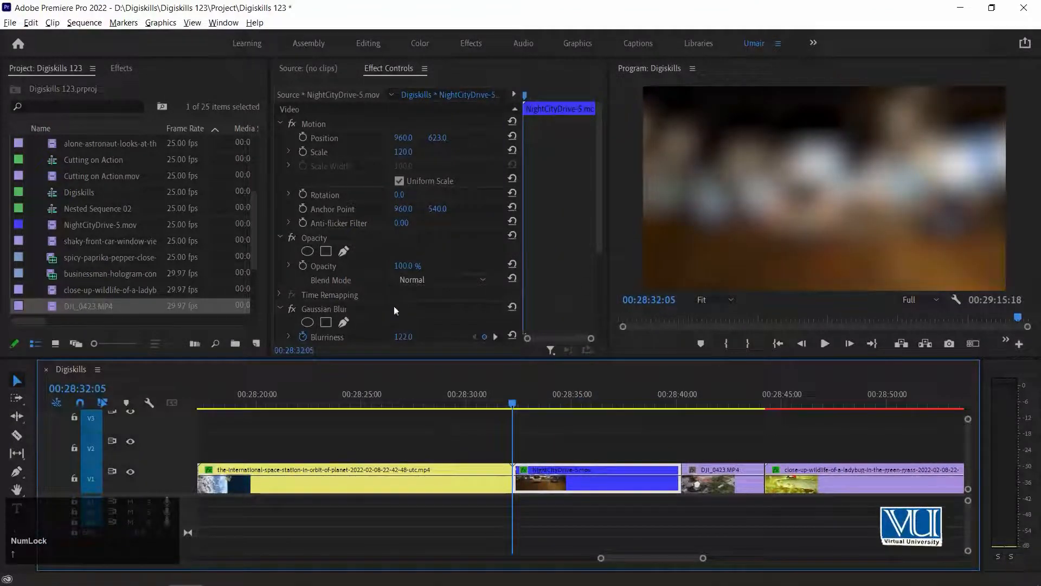
pyautogui.press('space')
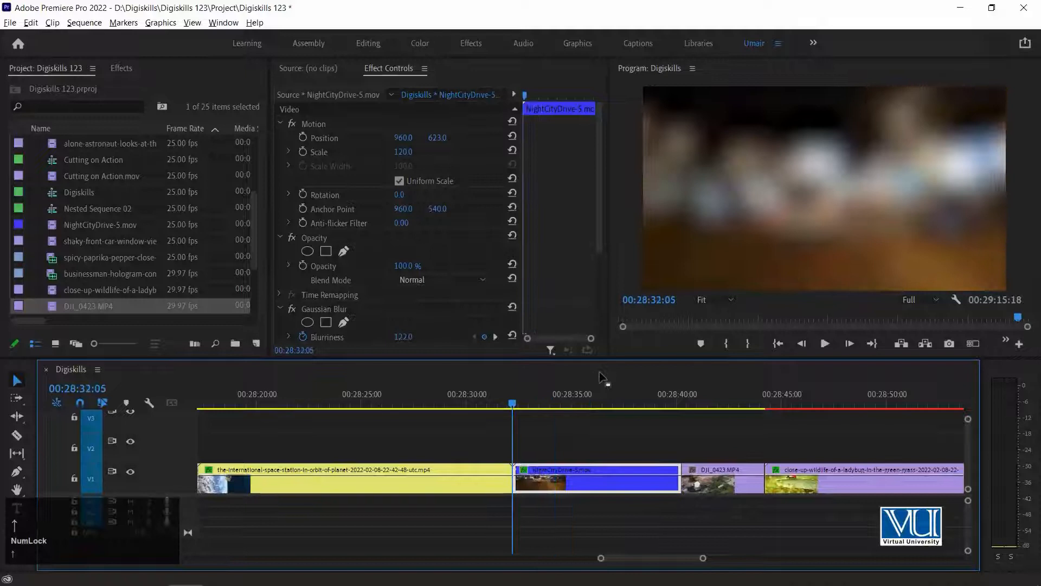
pyautogui.press('-')
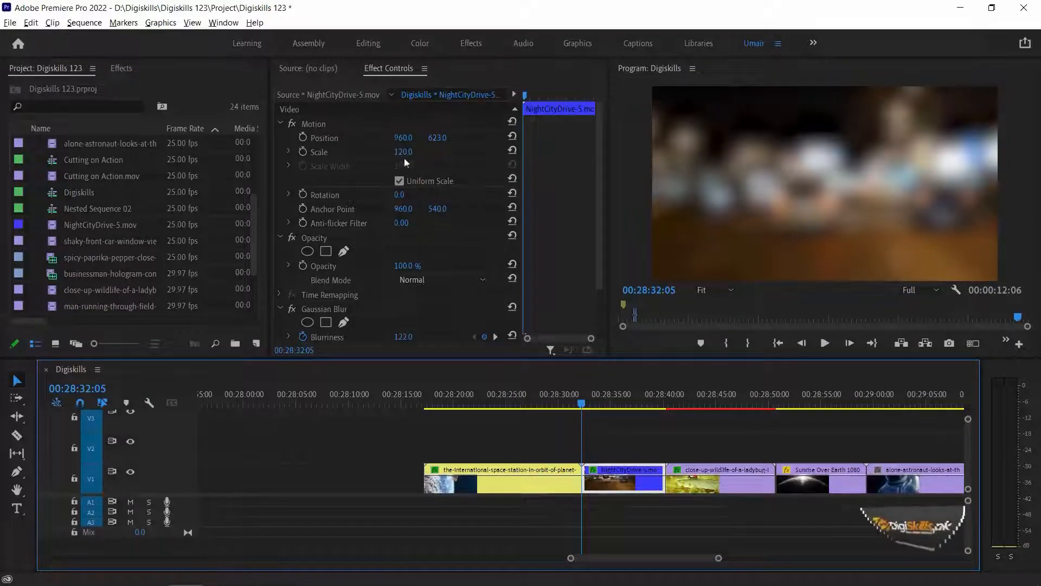
pyautogui.scroll(-2, 393, 272)
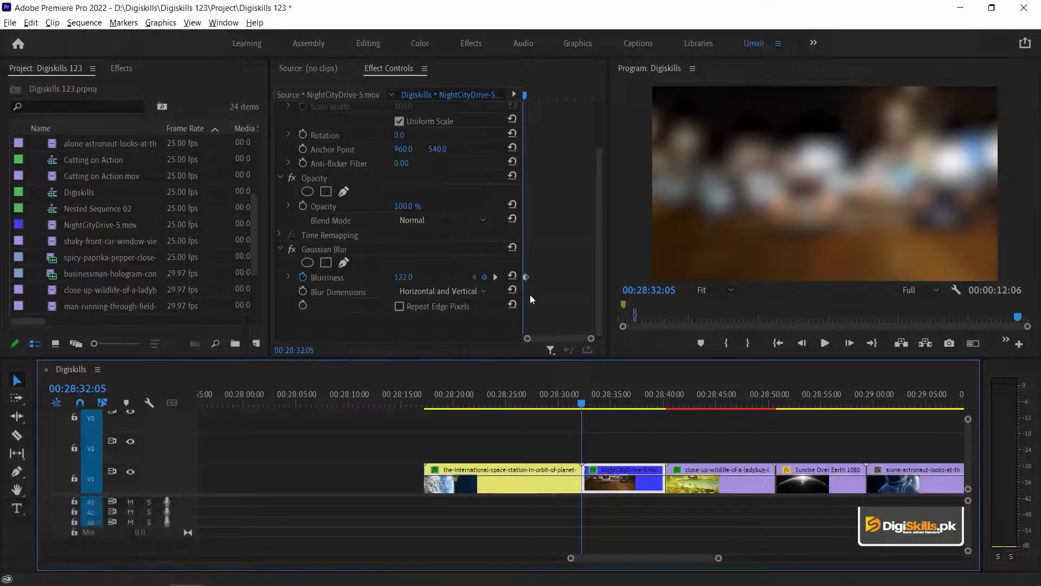
pyautogui.click(620, 486)
pyautogui.press('space')
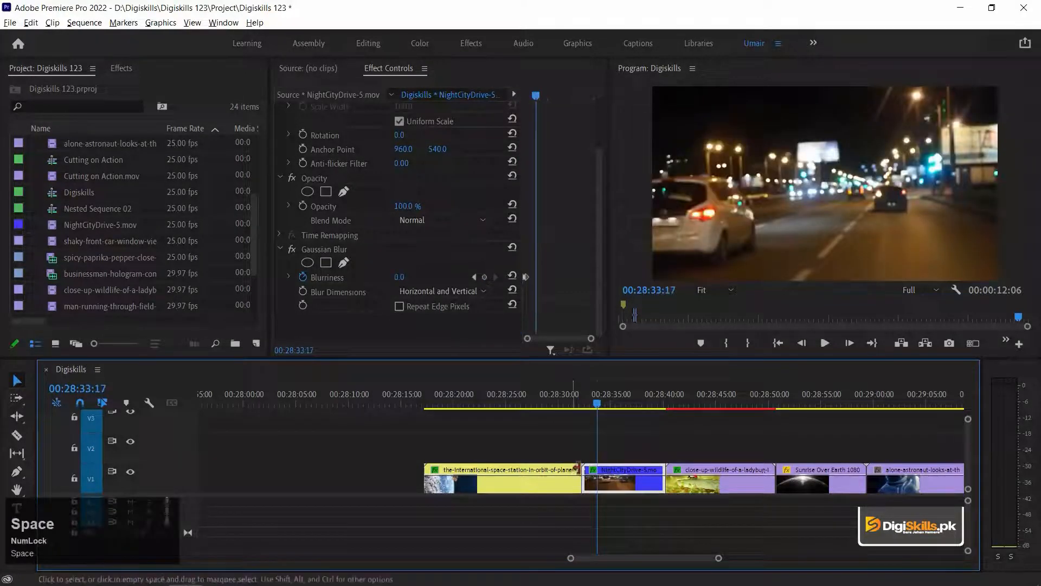
# Step: Copy the international-space-station clip on V1 again as the attribute source
pyautogui.press('-')
pyautogui.click(530, 488)
pyautogui.rightClick(530, 488)
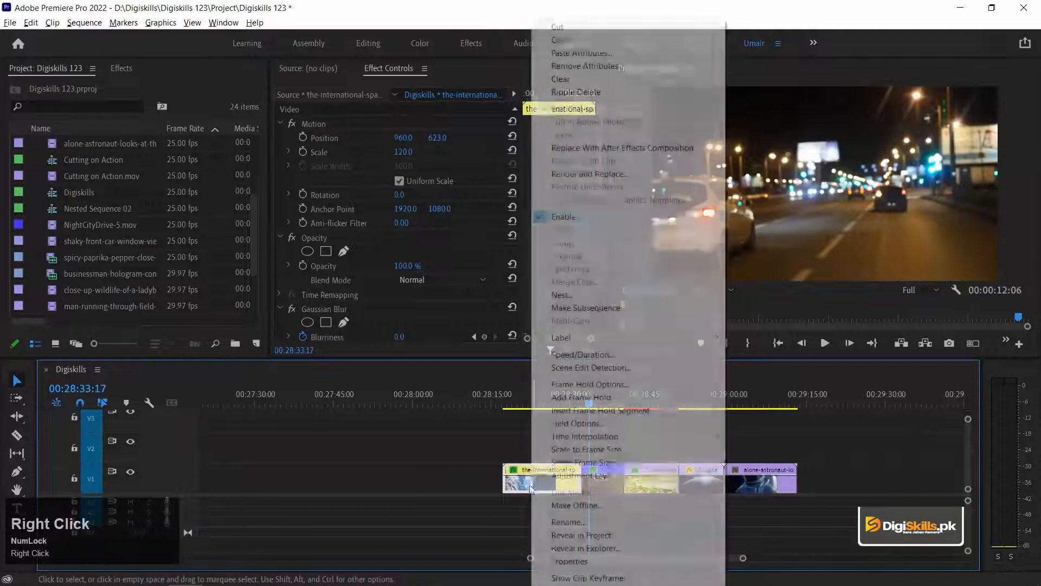
pyautogui.click(648, 407)
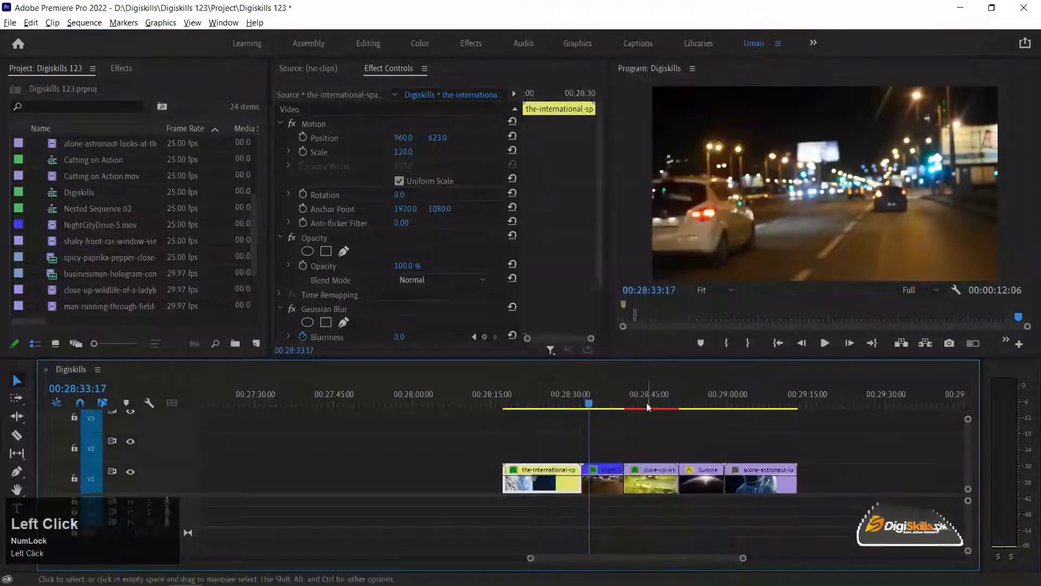
pyautogui.moveTo(866, 462); pyautogui.dragTo(660, 501)
pyautogui.rightClick(655, 486)
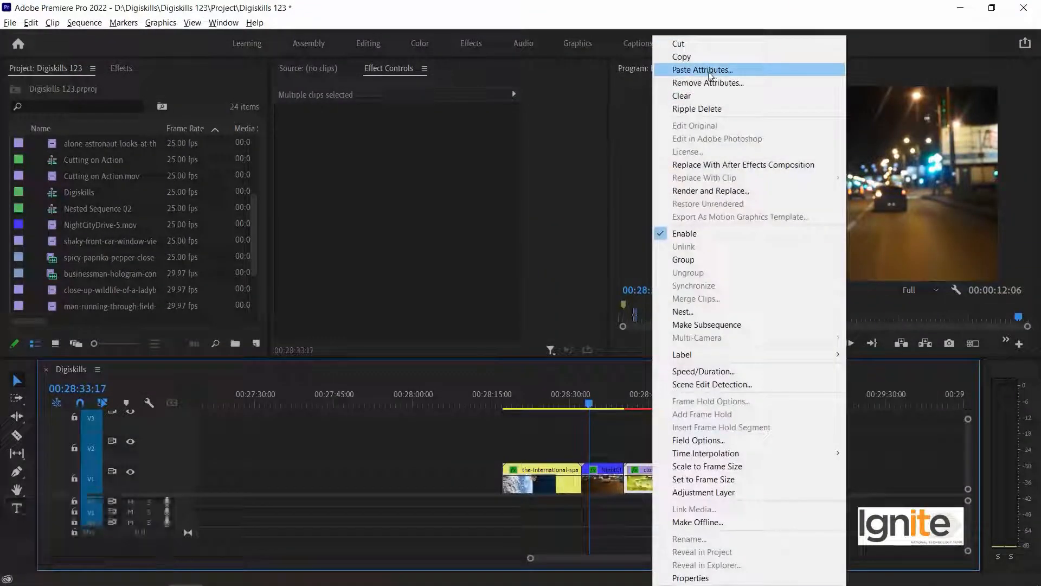
pyautogui.click(621, 438)
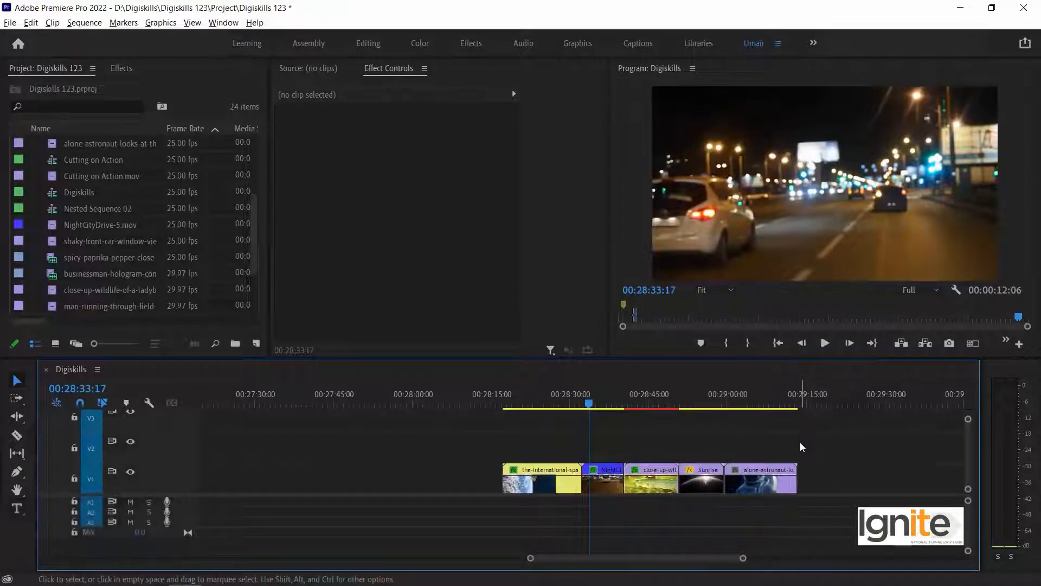
pyautogui.moveTo(805, 425); pyautogui.dragTo(662, 498)
pyautogui.hotkey('ctrl', 'alt', 'v')
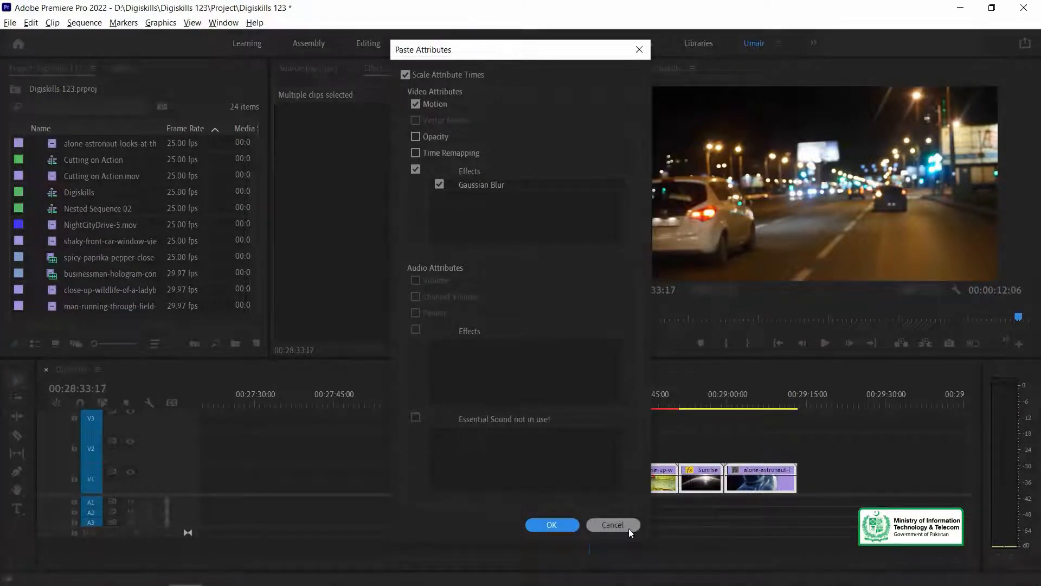
pyautogui.click(611, 525)
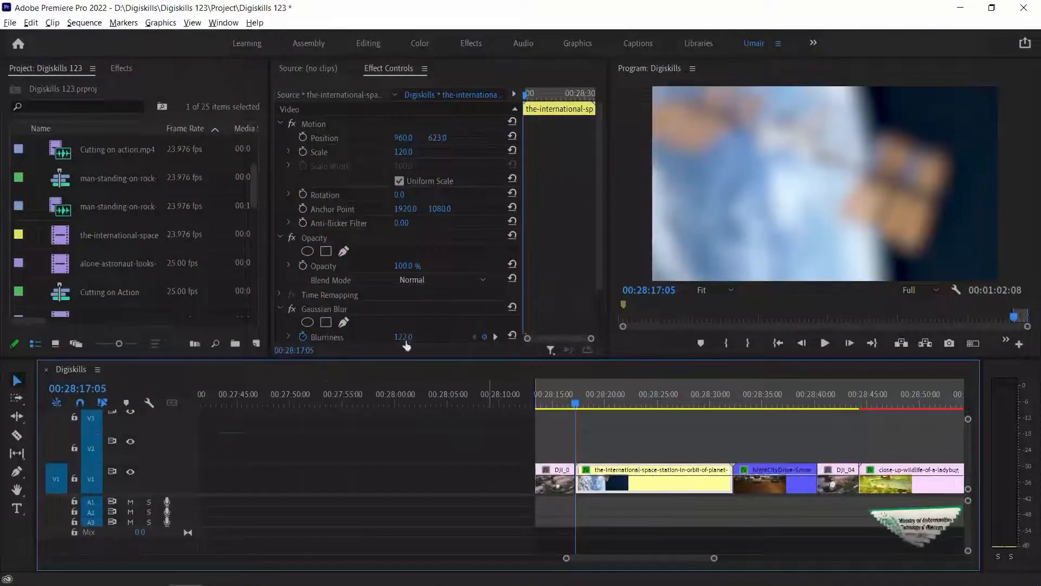
# Step: Copy only the Gaussian Blur effect from the international-space-station clip
pyautogui.click(627, 430)
pyautogui.click(612, 493)
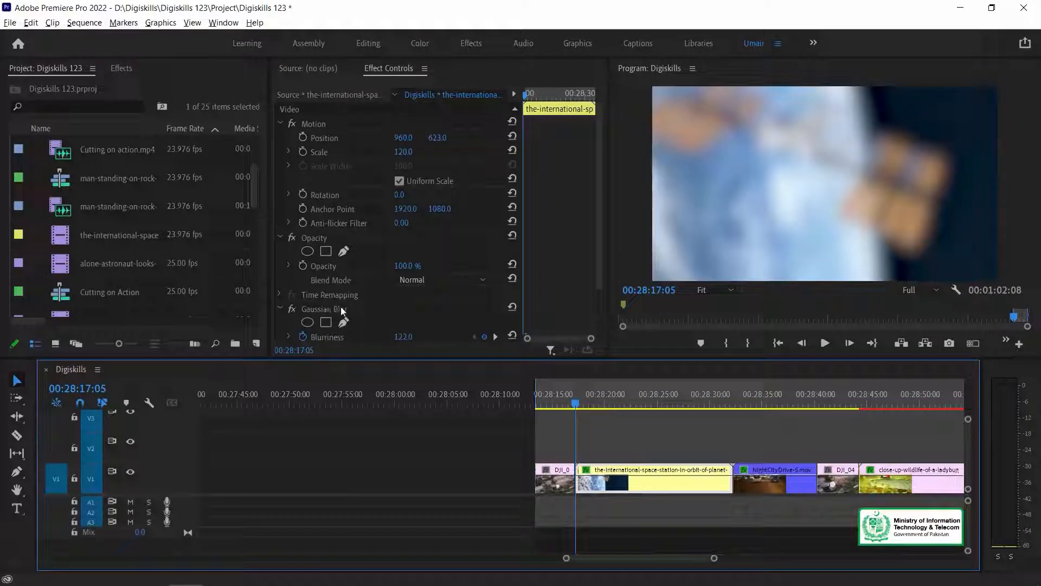
pyautogui.rightClick(319, 310)
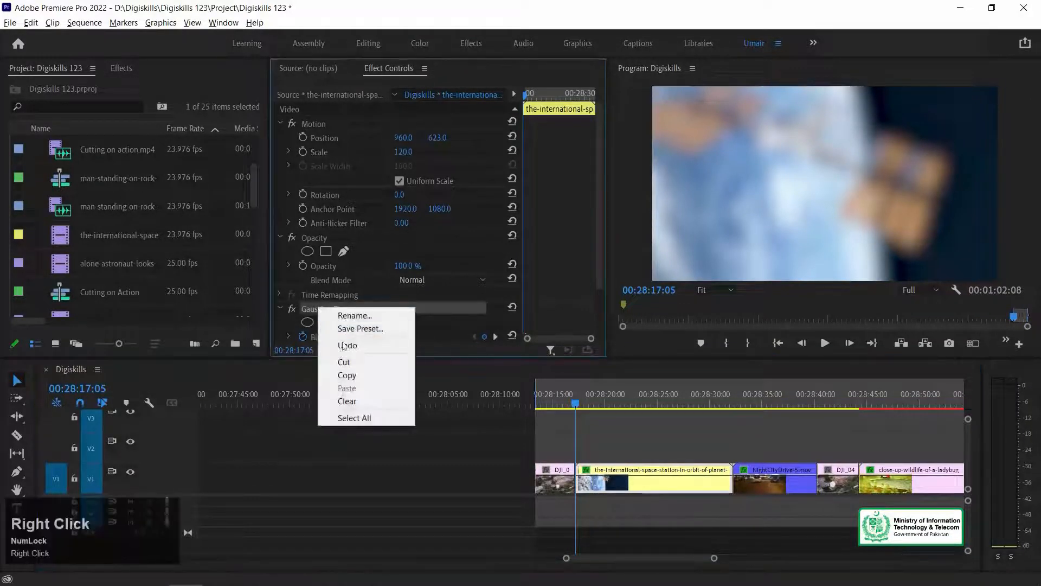
pyautogui.click(358, 375)
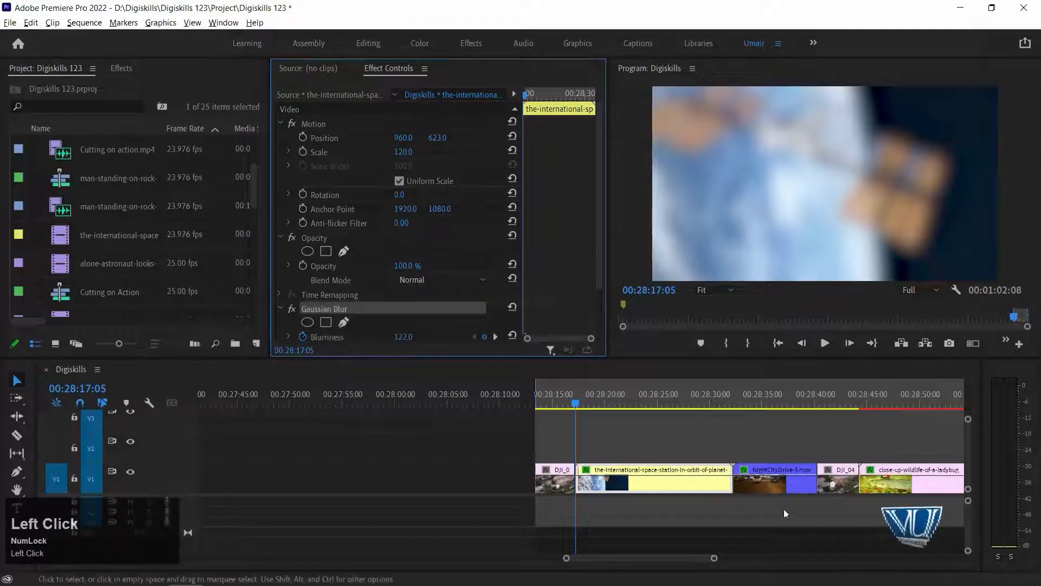
# Step: Delete the existing Gaussian Blur effect from the NightCityDrive-5.mov clip
pyautogui.click(756, 457)
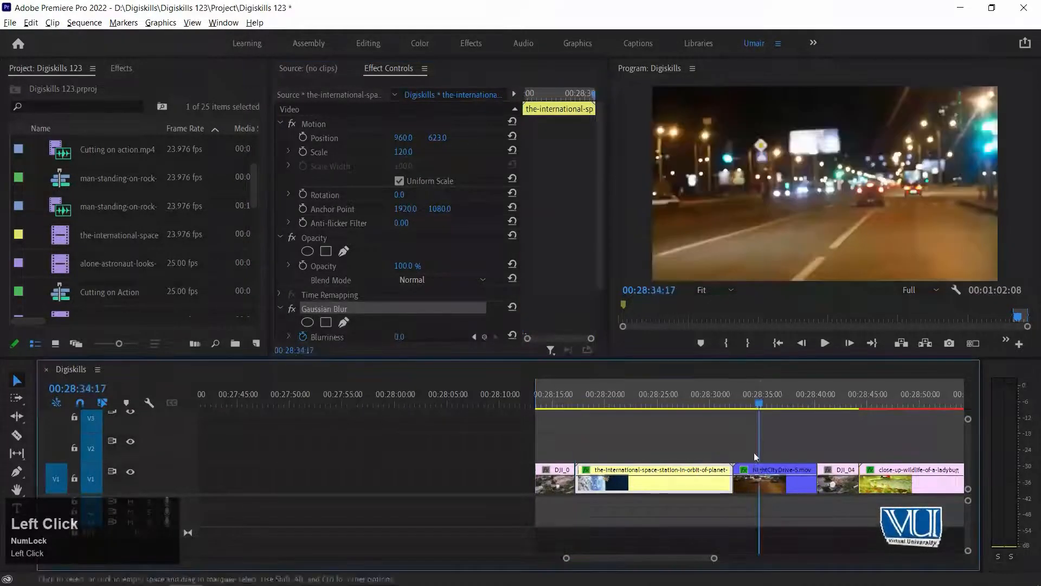
pyautogui.click(774, 490)
pyautogui.click(328, 309)
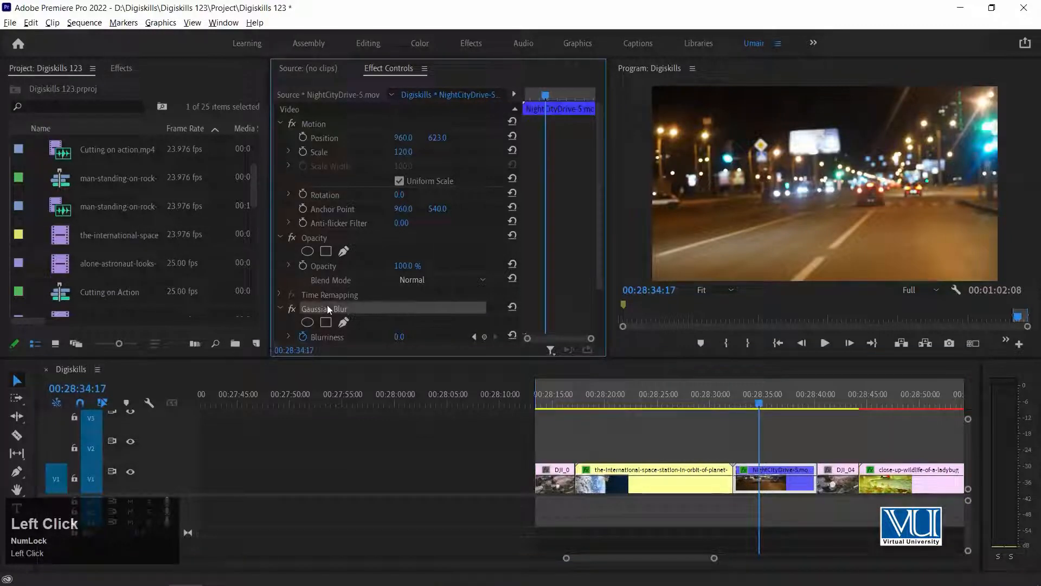
pyautogui.press('Delete')
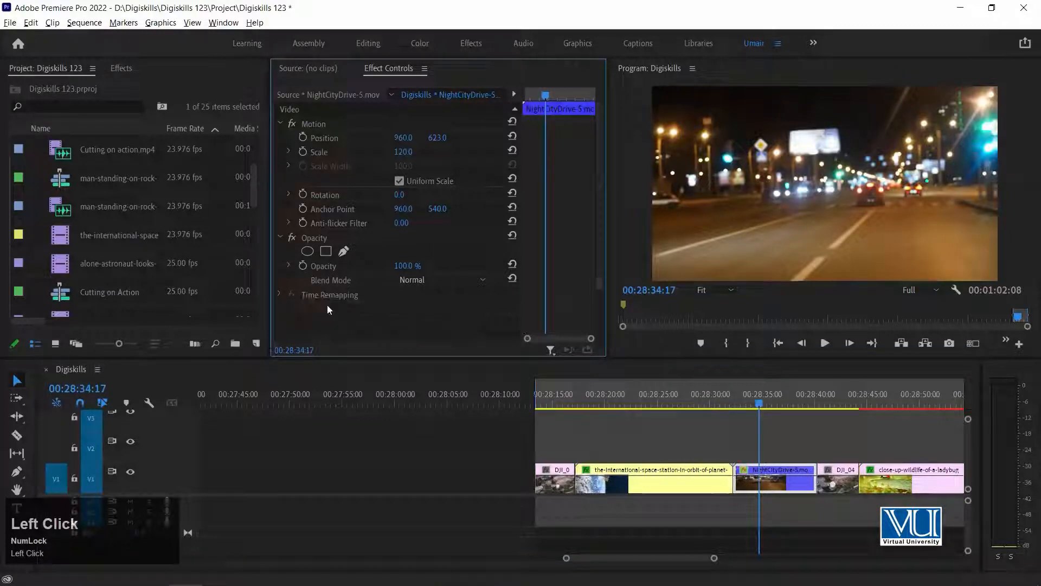
# Step: Copy the Gaussian Blur effect alone from the international-space-station clip
pyautogui.click(616, 431)
pyautogui.click(587, 400)
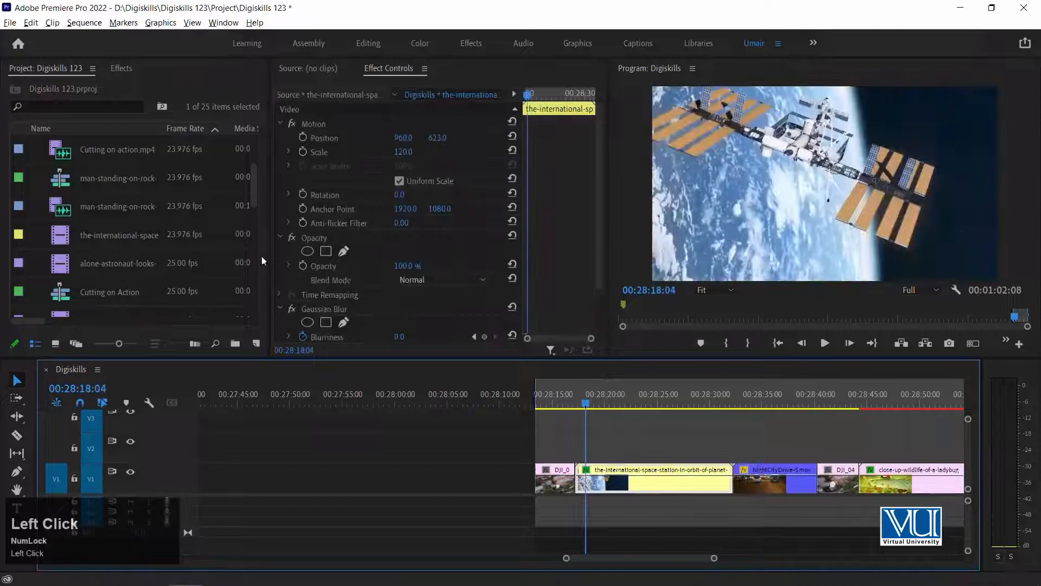
pyautogui.rightClick(325, 308)
pyautogui.click(353, 376)
# Step: Paste the copied Gaussian Blur effect onto the NightCityDrive-5.mov clip
pyautogui.click(738, 400)
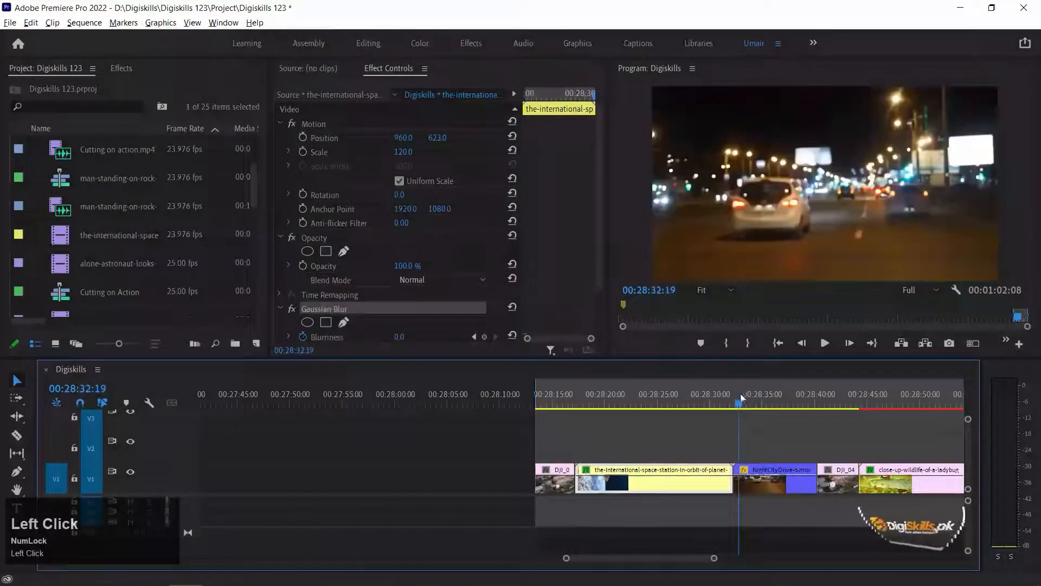
pyautogui.click(741, 468)
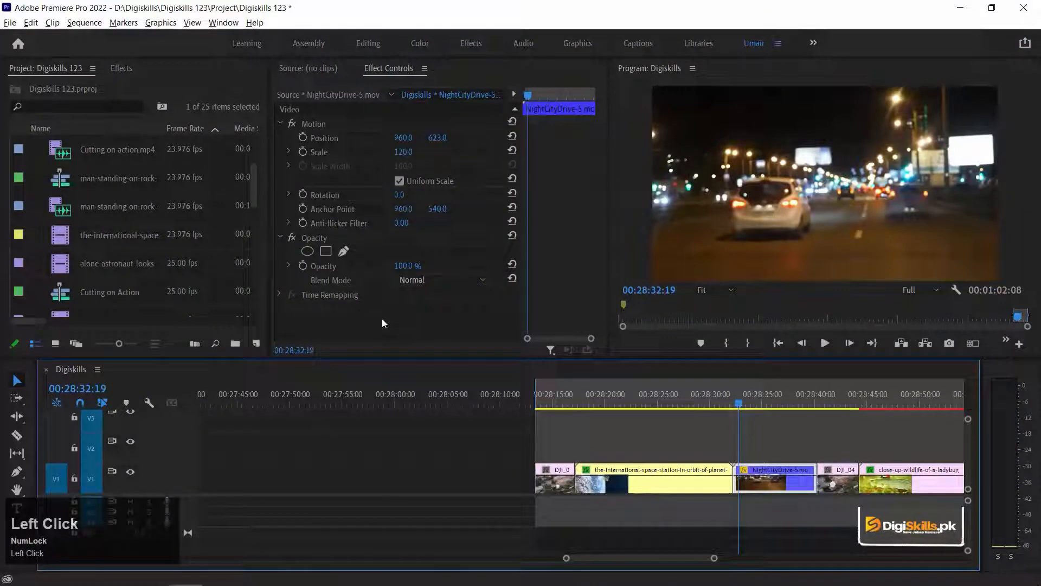
pyautogui.rightClick(380, 313)
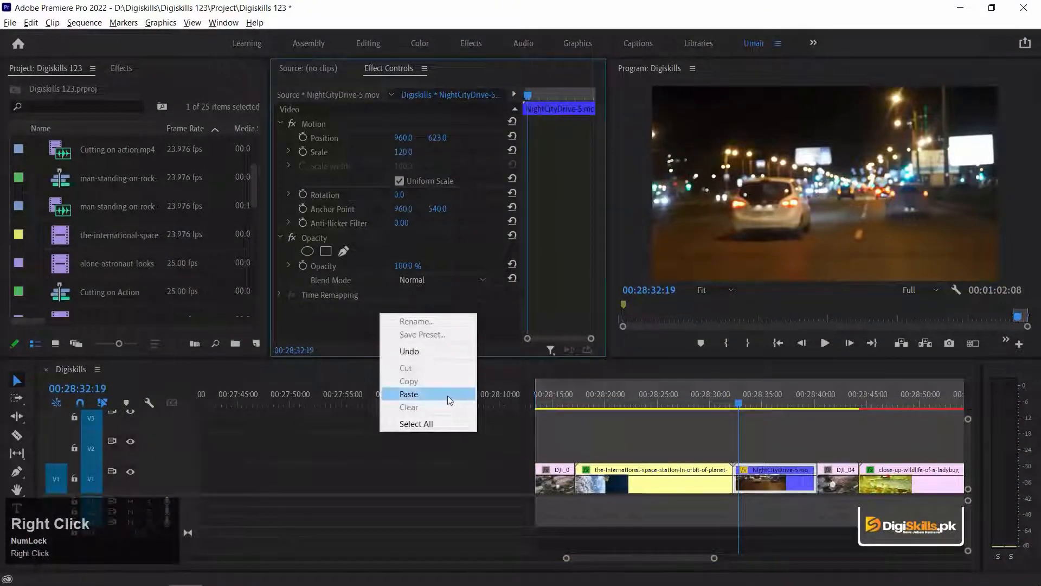
pyautogui.click(409, 394)
# Step: Play NightCityDrive-5.mov from its first frame to check the pasted blur animation
pyautogui.press('Up')
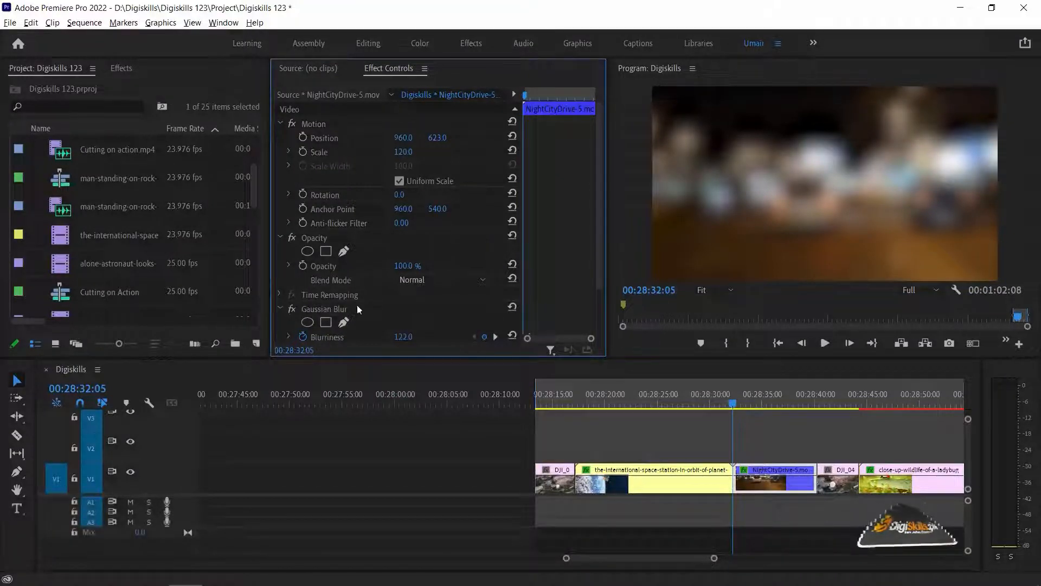
pyautogui.press('space')
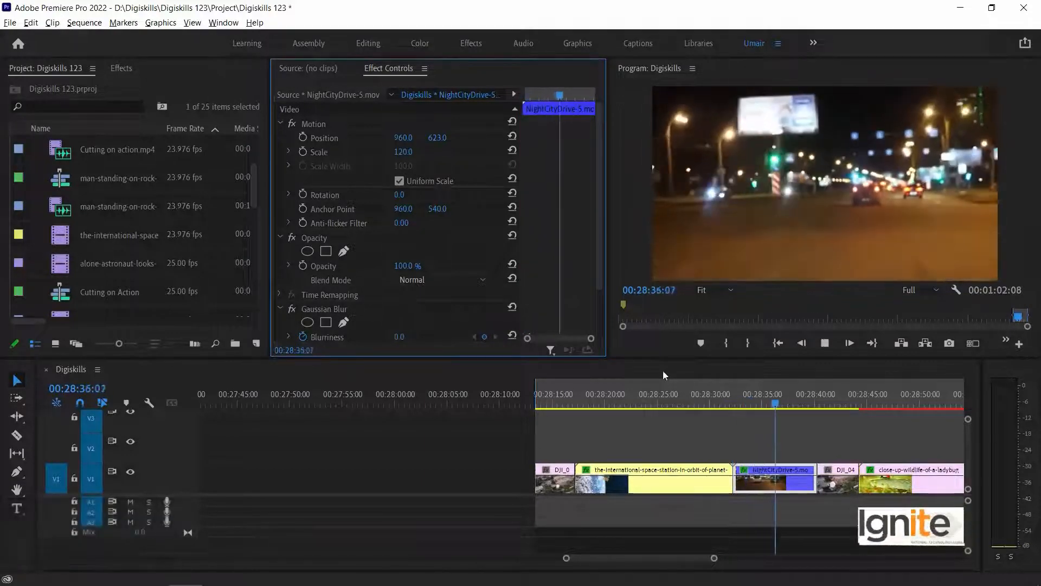
pyautogui.press('space')
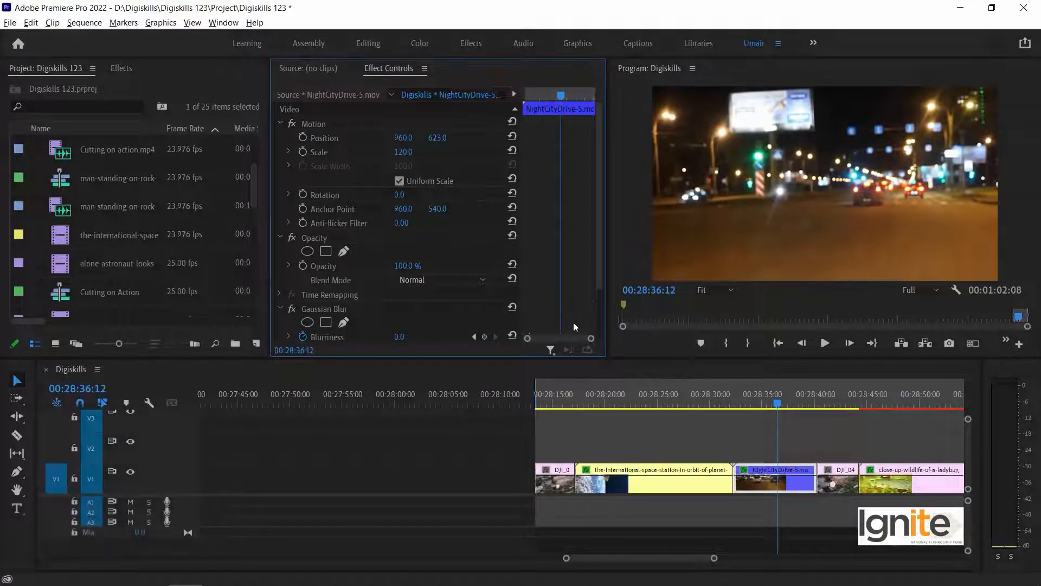
# Step: Remove only the Gaussian Blur attribute from the space station and NightCityDrive-5.mov clips together, excluding Motion, Opacity and Time Remapping
pyautogui.click(635, 417)
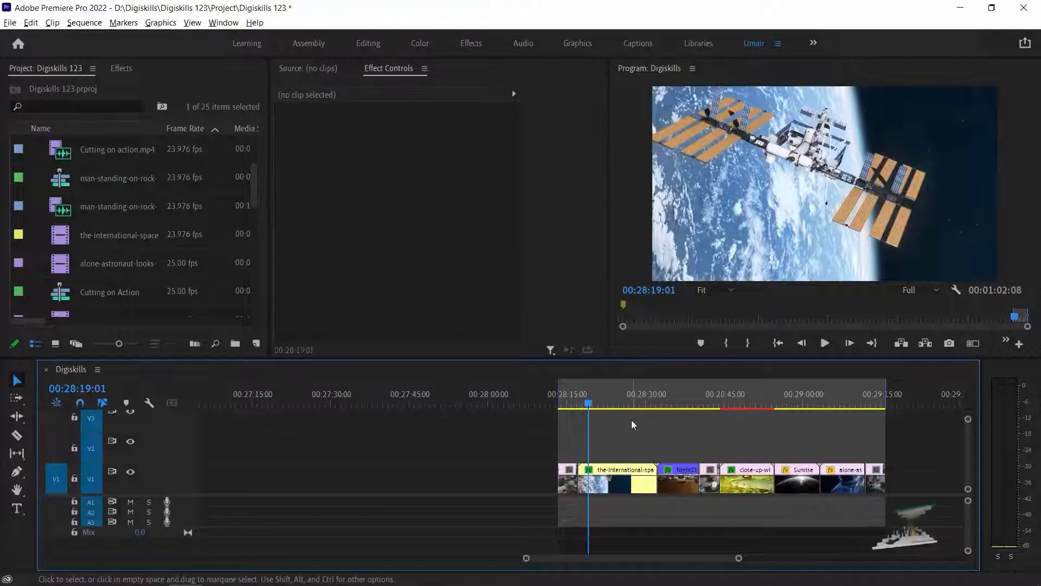
pyautogui.click(624, 493)
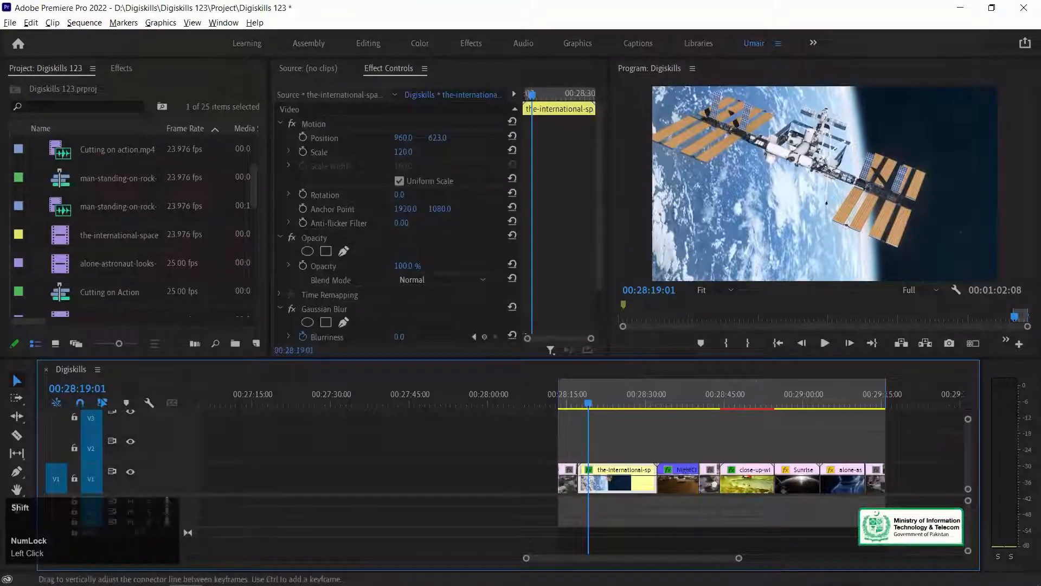
pyautogui.keyDown('shift'); pyautogui.click(834, 484); pyautogui.keyUp('shift')
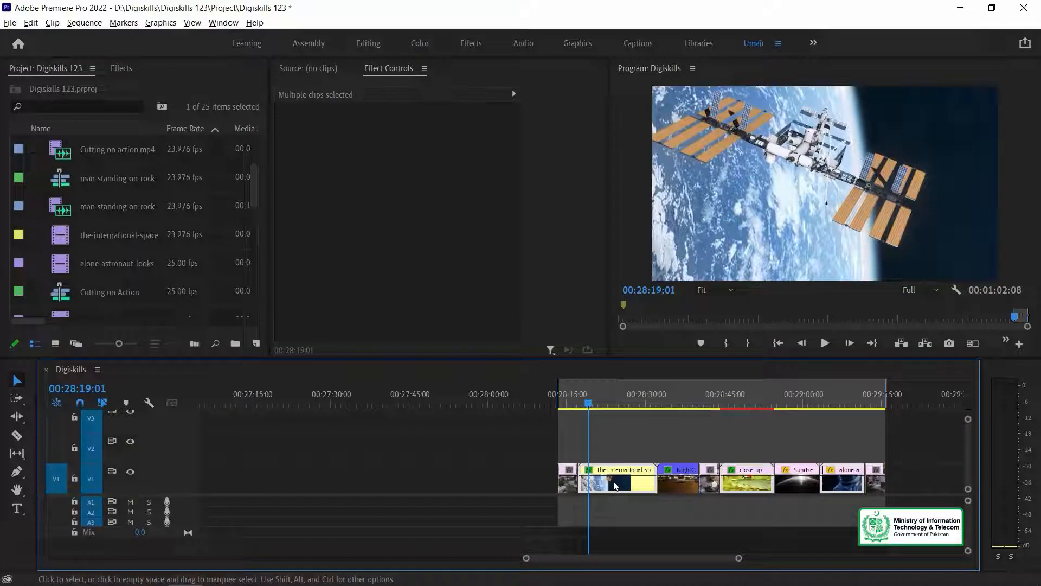
pyautogui.moveTo(686, 442); pyautogui.dragTo(630, 494)
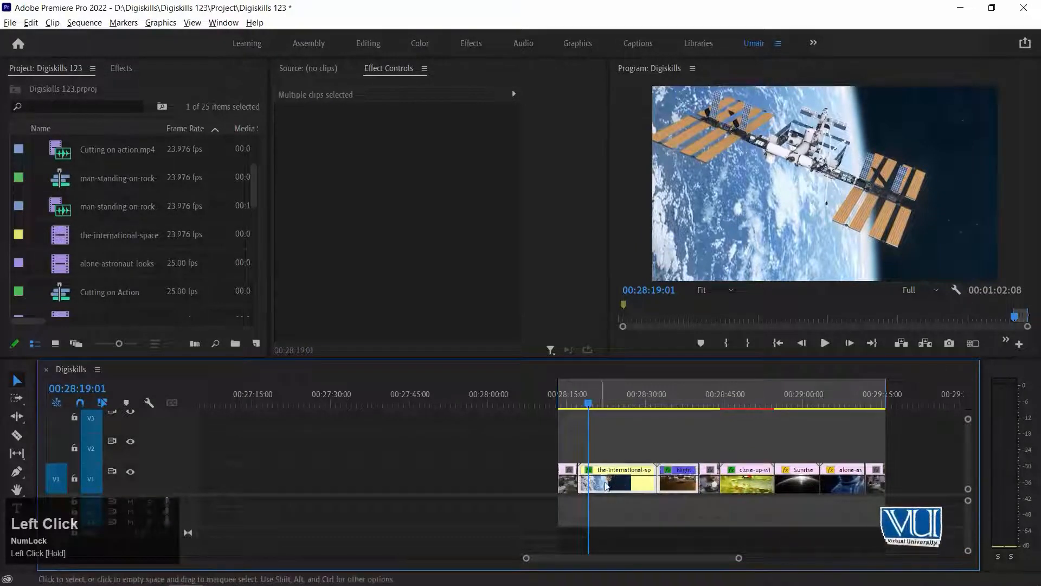
pyautogui.rightClick(607, 486)
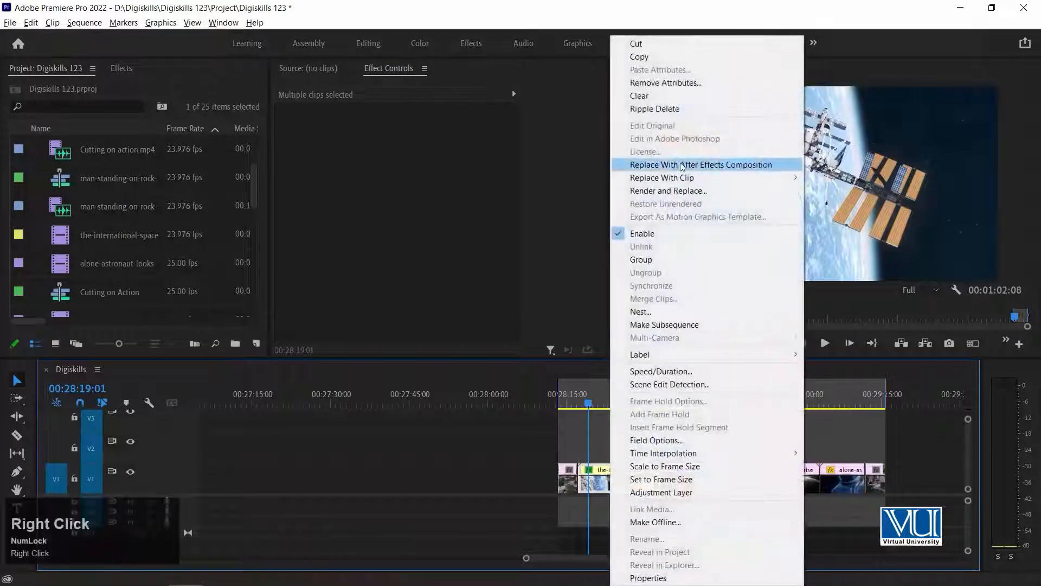
pyautogui.click(685, 83)
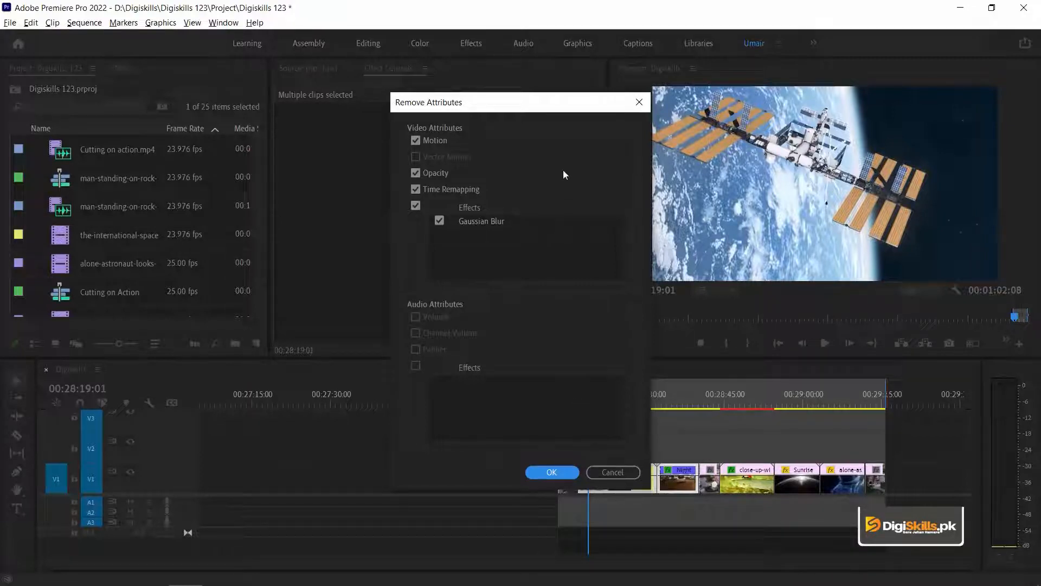
pyautogui.click(417, 141)
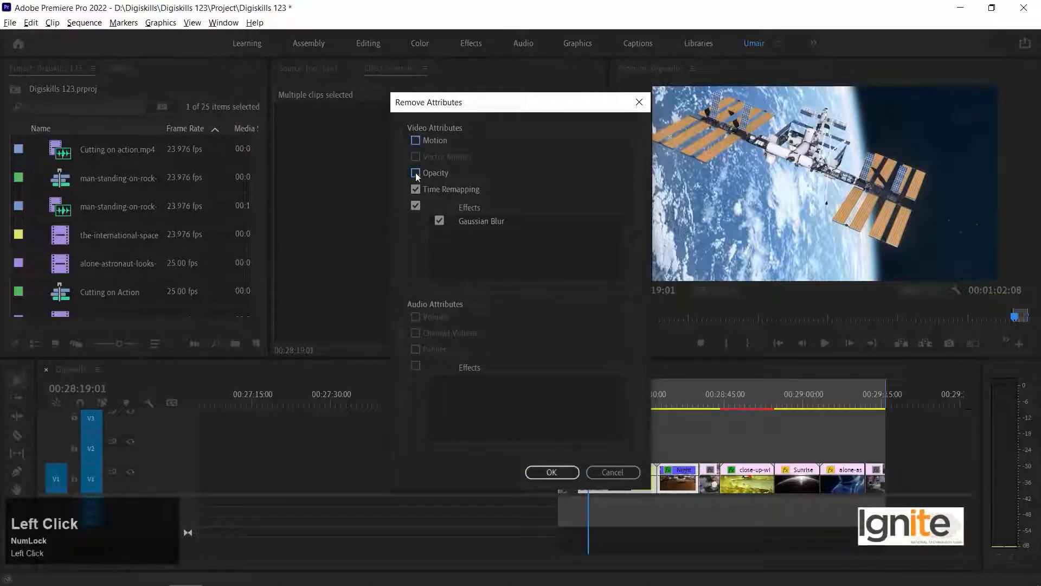
pyautogui.click(416, 189)
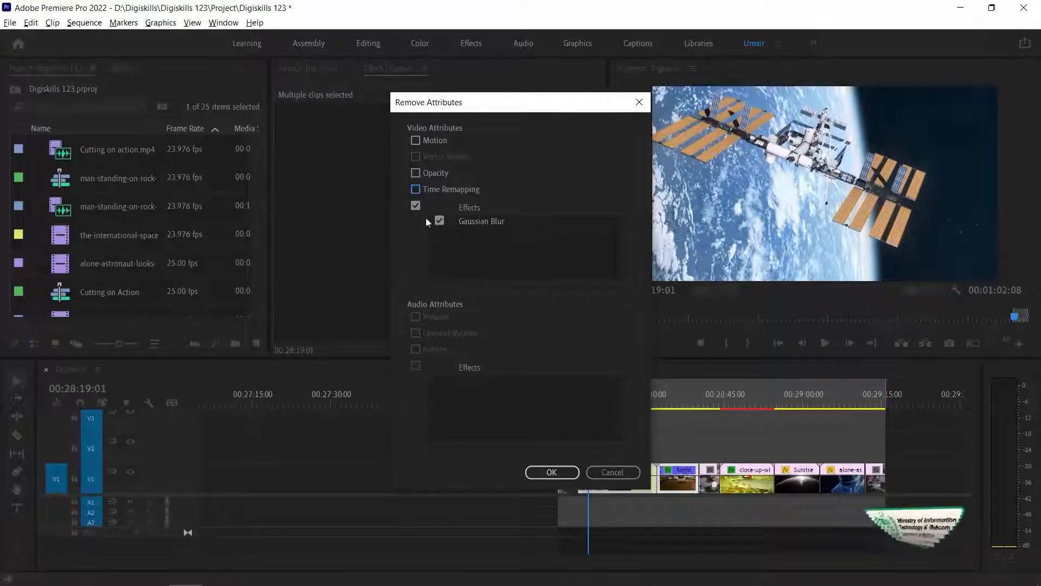
pyautogui.click(559, 473)
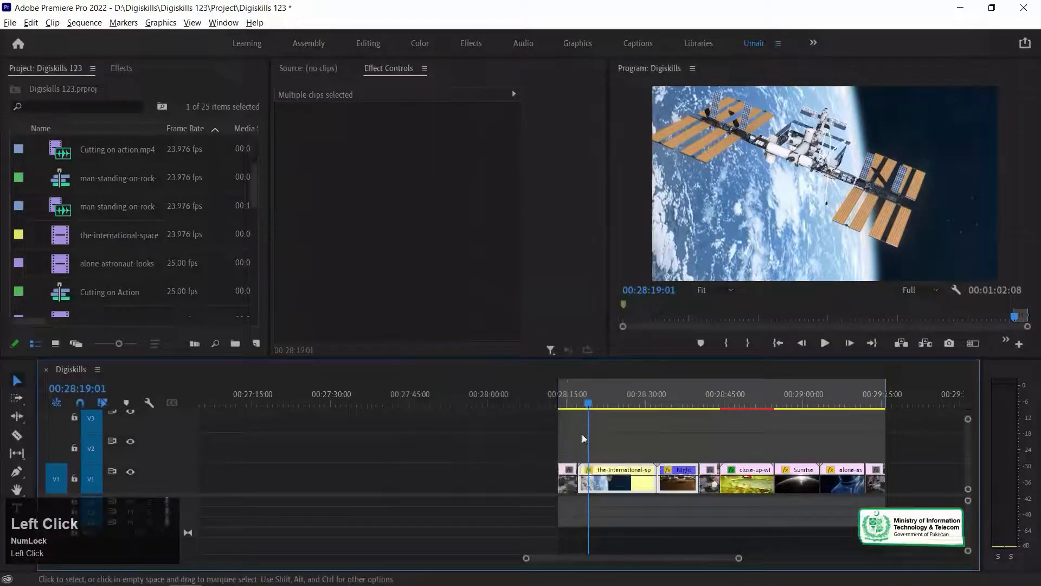
# Step: Play the space station and NightCityDrive-5.mov clips from their starts to check them without the blur
pyautogui.press('space')
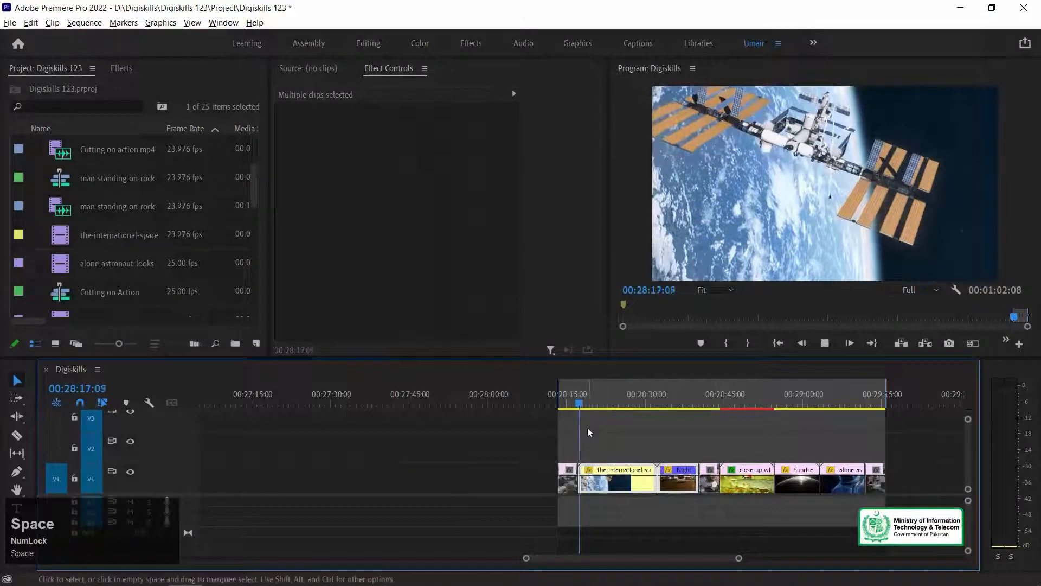
pyautogui.click(617, 445)
pyautogui.press('Down')
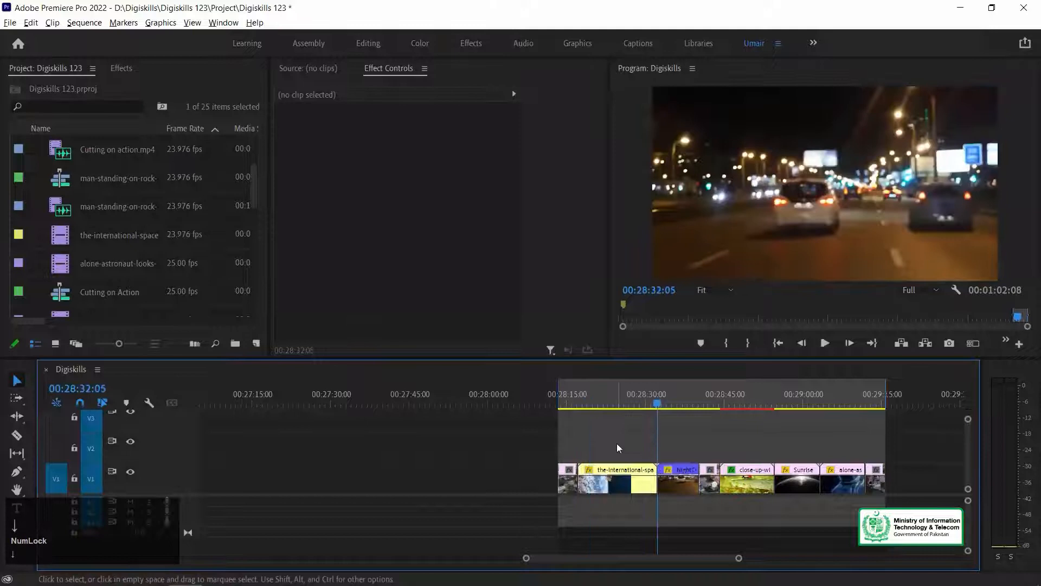
pyautogui.press('space')
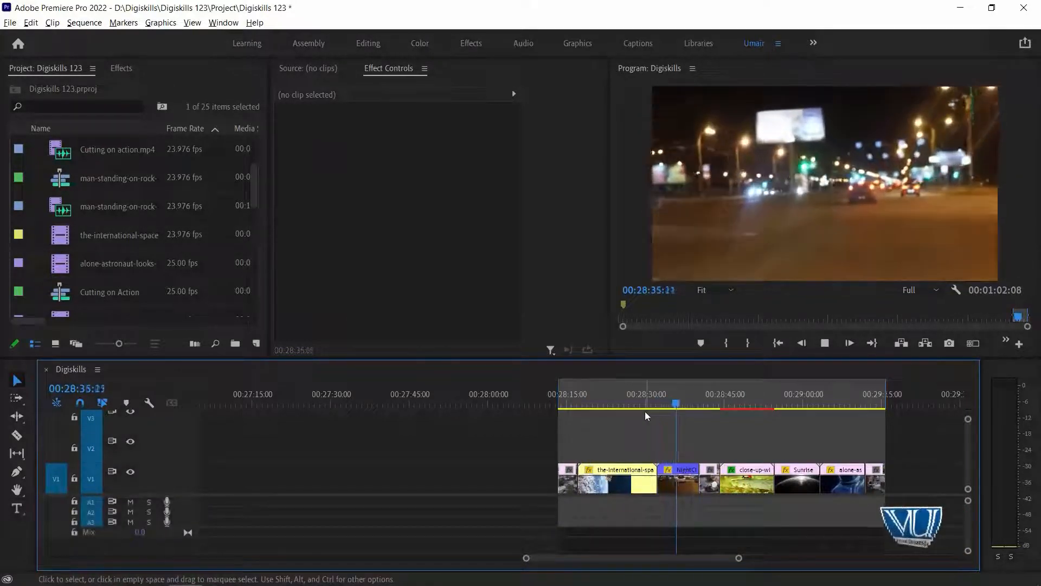
pyautogui.press('Up')
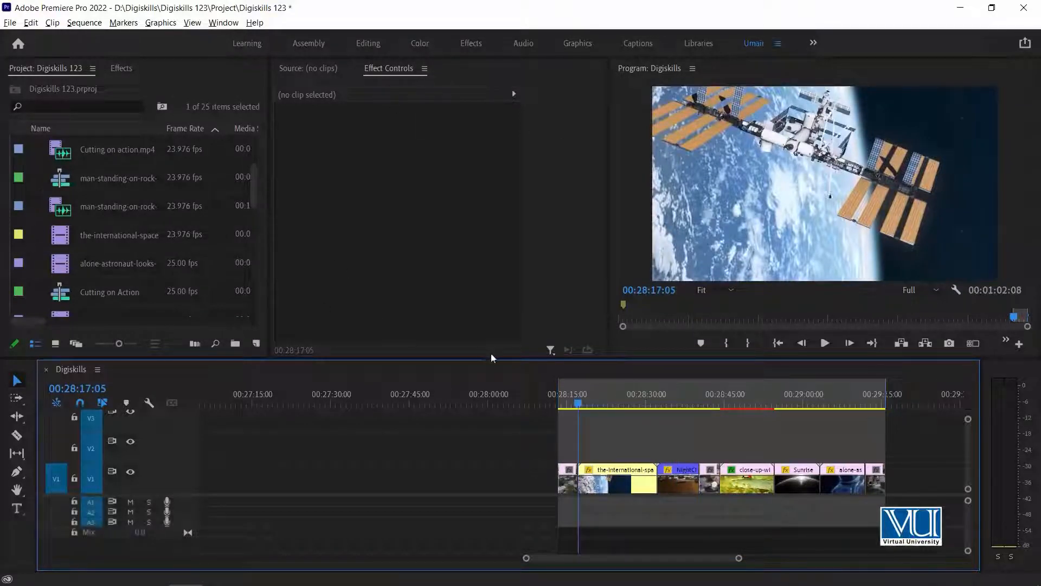
# Step: Select the space station and NightCityDrive-5.mov clips together and review where the Remove Attributes command is offered
pyautogui.click(616, 490)
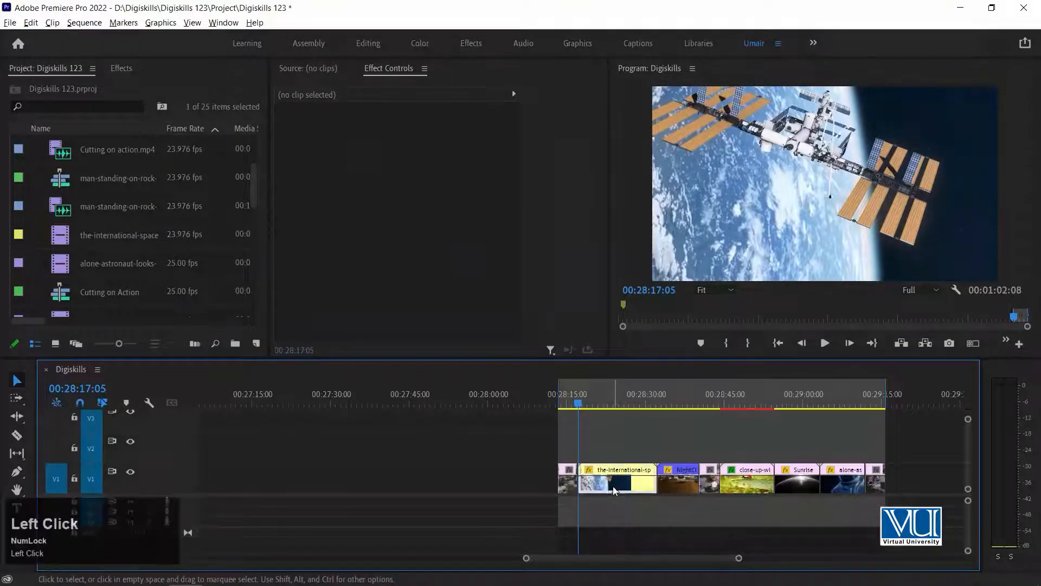
pyautogui.moveTo(675, 438); pyautogui.dragTo(617, 487)
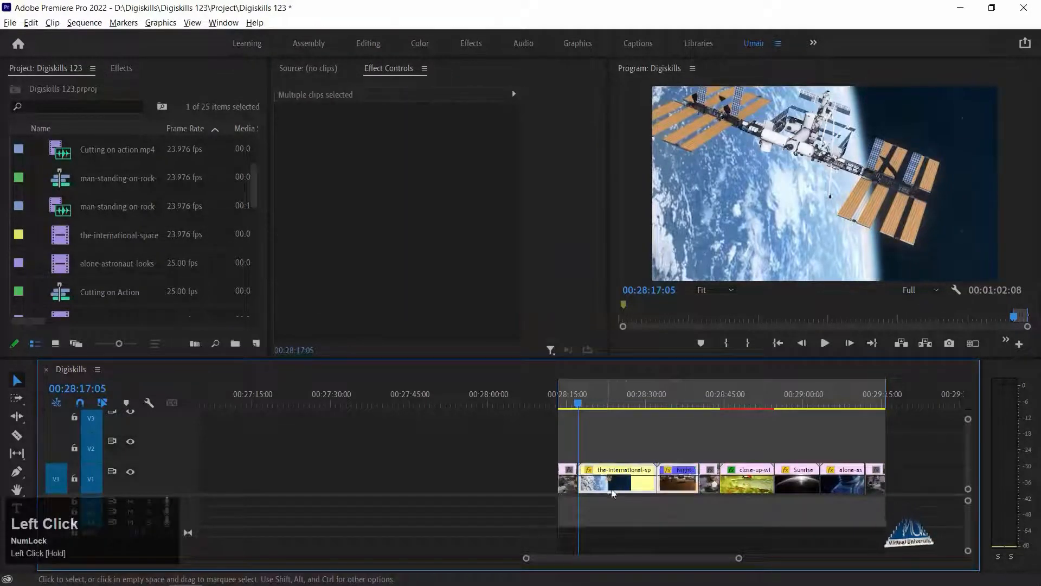
pyautogui.rightClick(625, 484)
pyautogui.click(88, 92)
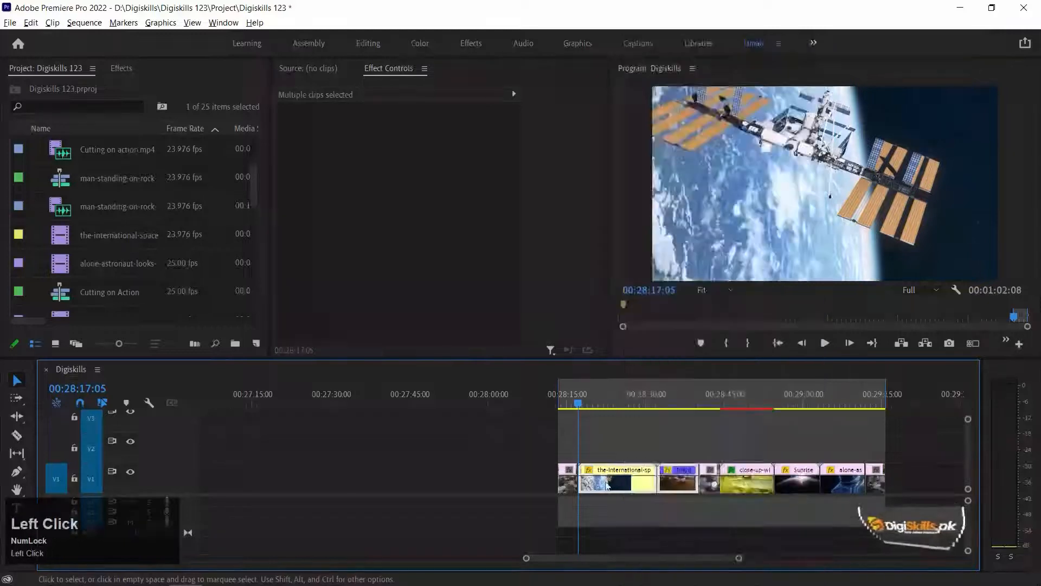
pyautogui.click(31, 23)
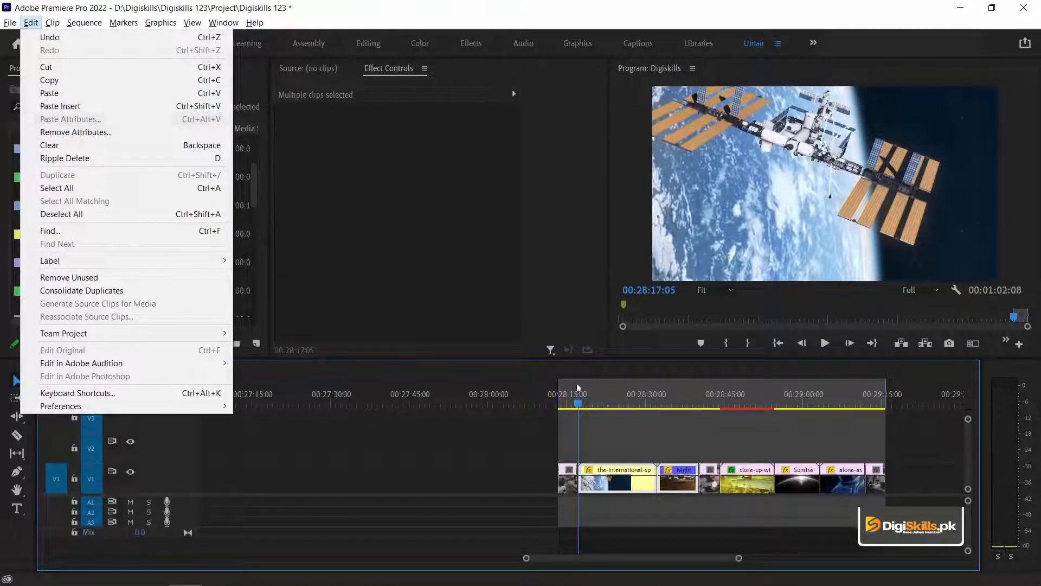
# Step: Select the DJI_0423.MP4 clip at the start of the V1 footage, with the playhead at 00:28:14:18
pyautogui.click(627, 403)
pyautogui.press('=')
pyautogui.click(557, 403)
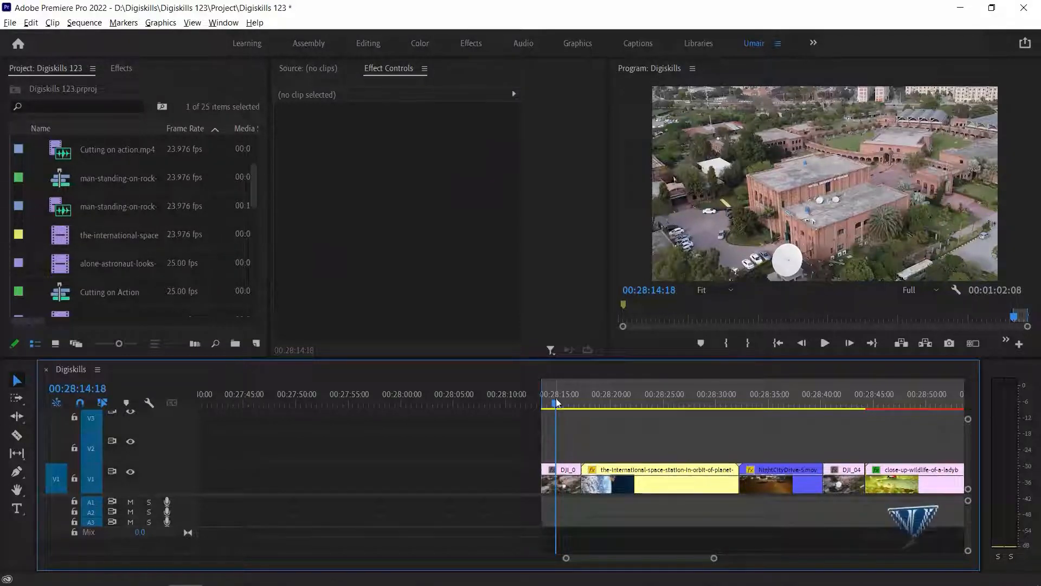
pyautogui.click(563, 482)
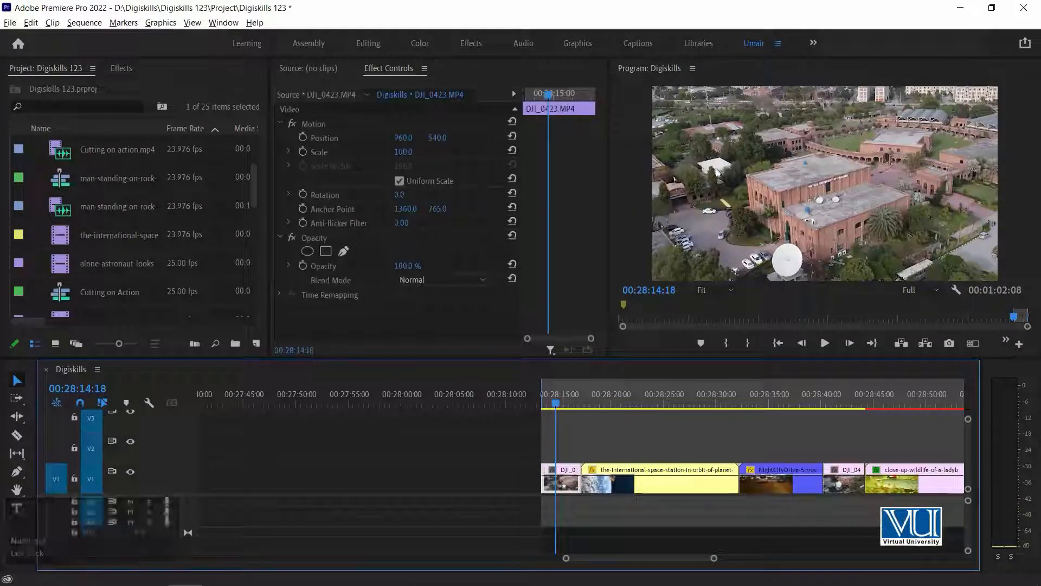
pyautogui.press('=')
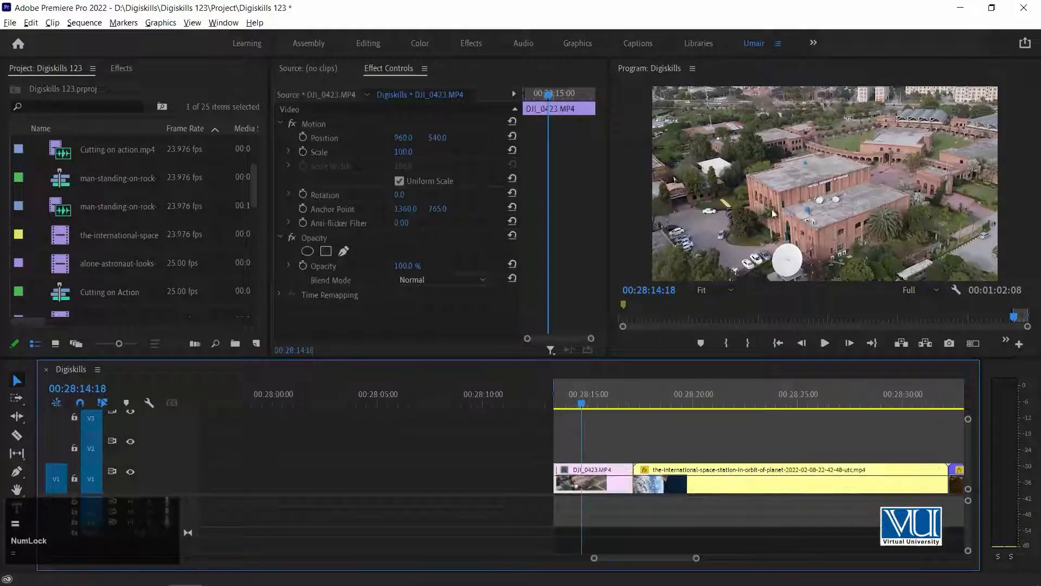
# Step: Scrub across the sequence to examine the astronaut clip and the other drone clip
pyautogui.click(602, 404)
pyautogui.press('-')
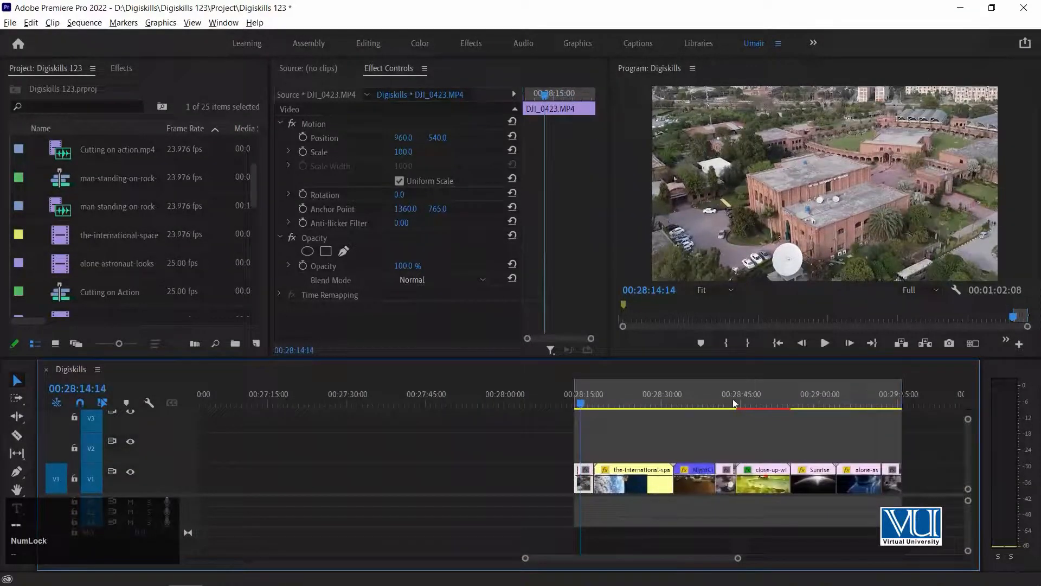
pyautogui.click(886, 402)
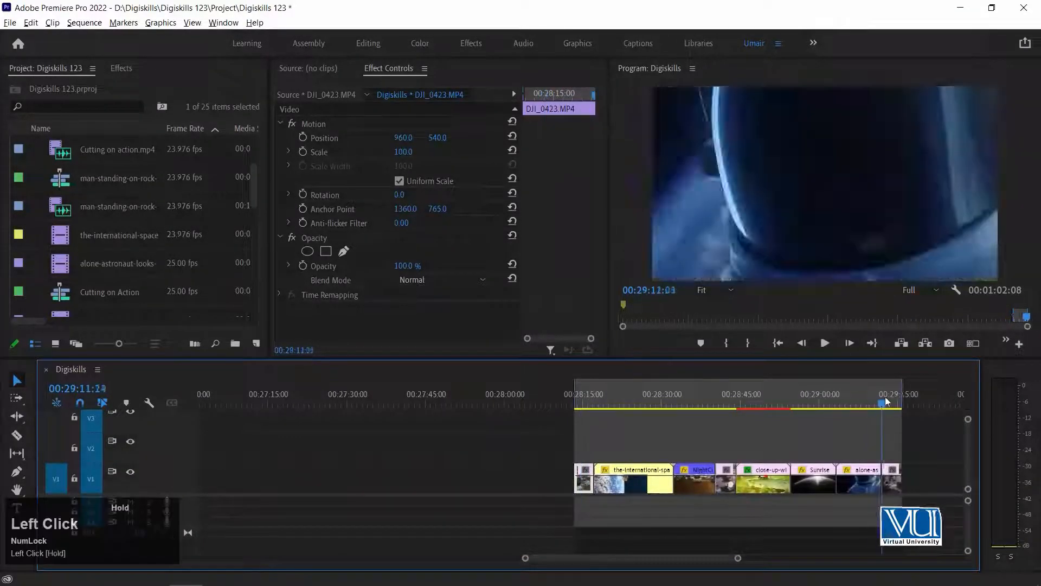
pyautogui.click(725, 385)
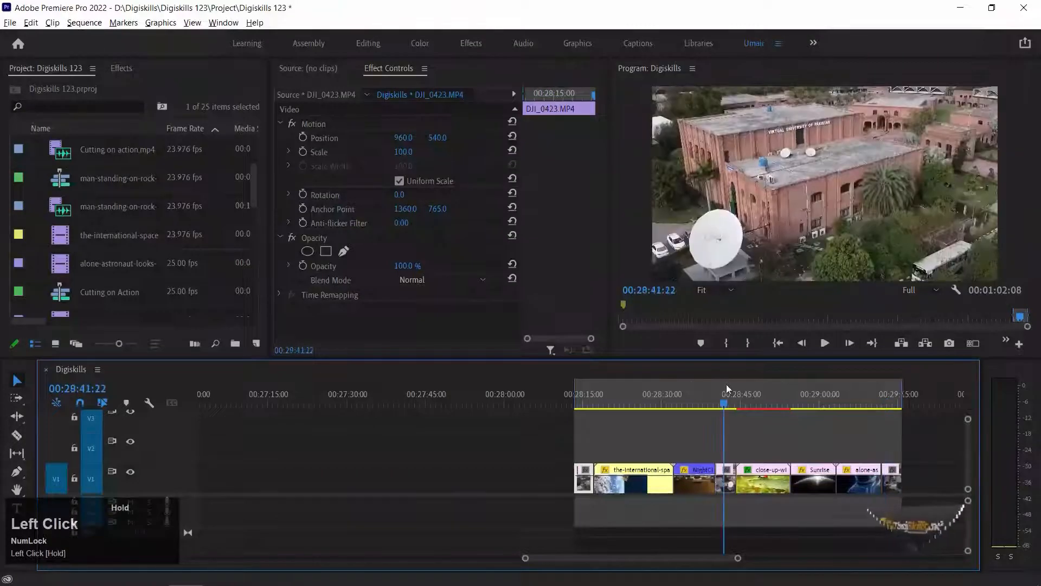
# Step: Search the effects for "procam", apply ProcAmp to the first DJI_0423.MP4 clip, and set its Saturation to 0.0
pyautogui.press('=')
pyautogui.moveTo(586, 392)
pyautogui.mouseDown()
pyautogui.moveTo(616, 386)
pyautogui.moveTo(600, 386)
pyautogui.mouseUp()
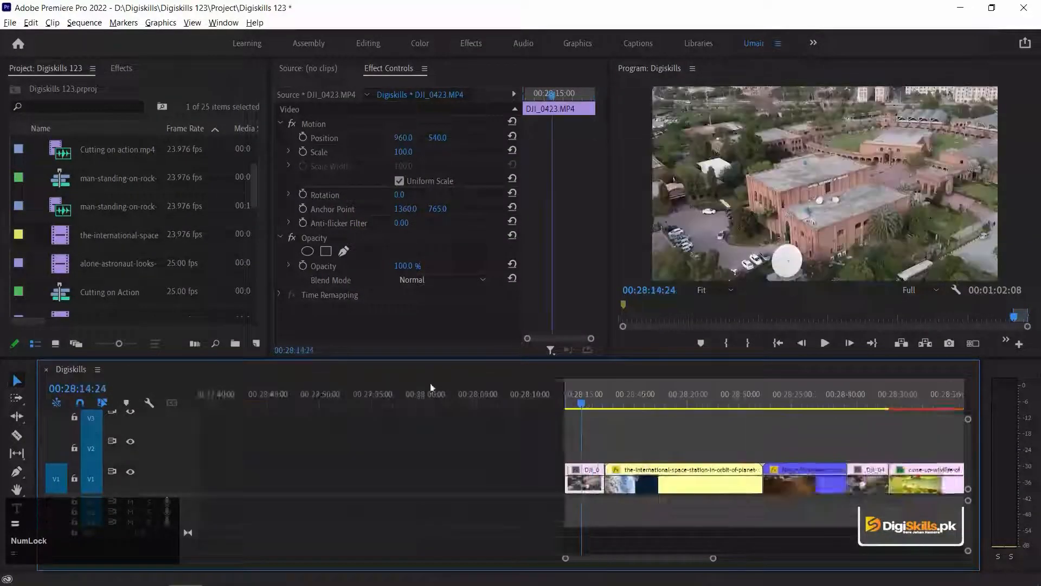
pyautogui.press('=')
pyautogui.click(122, 69)
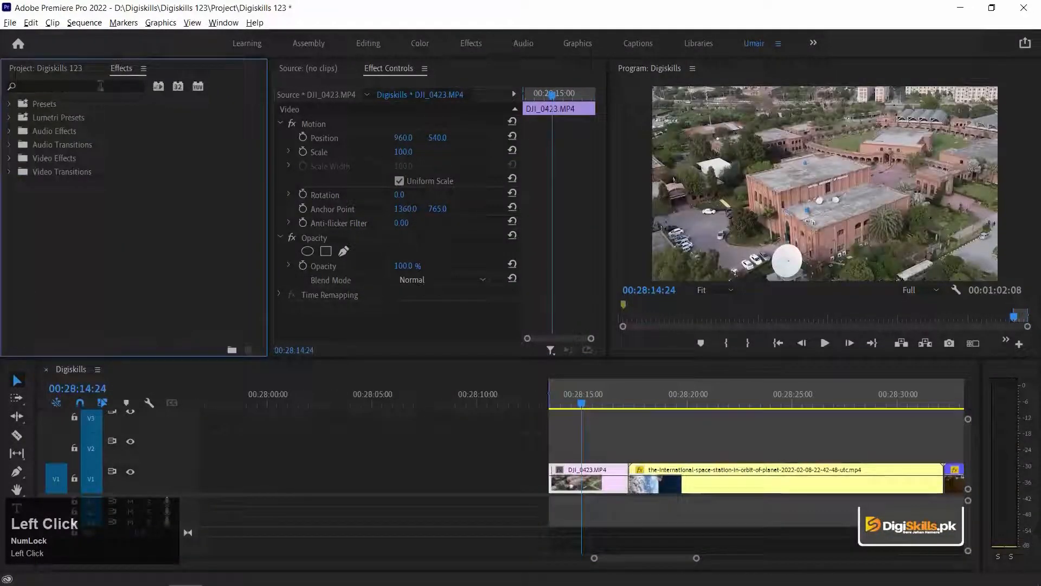
pyautogui.click(46, 86)
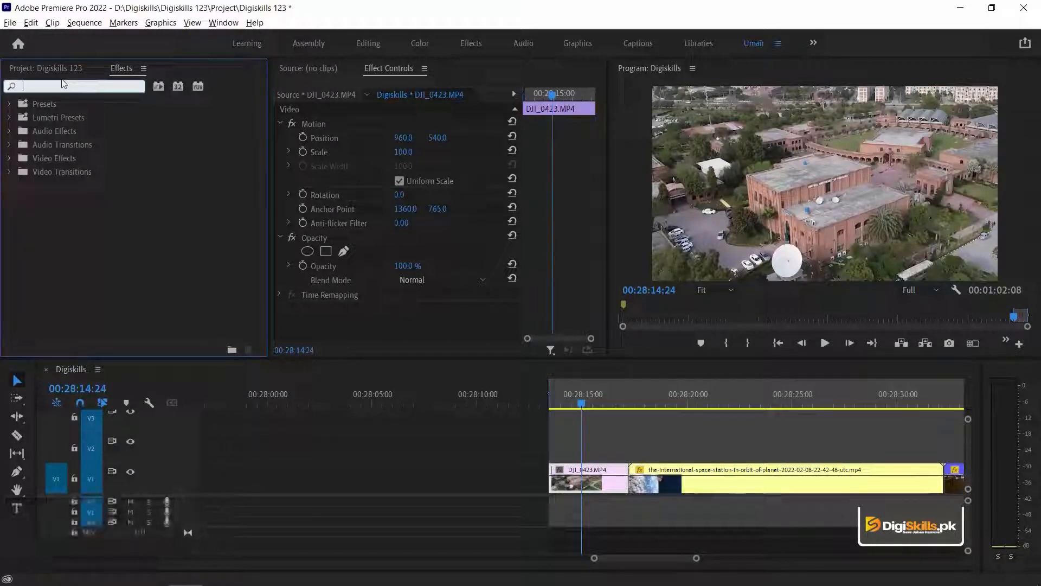
pyautogui.write('pro')
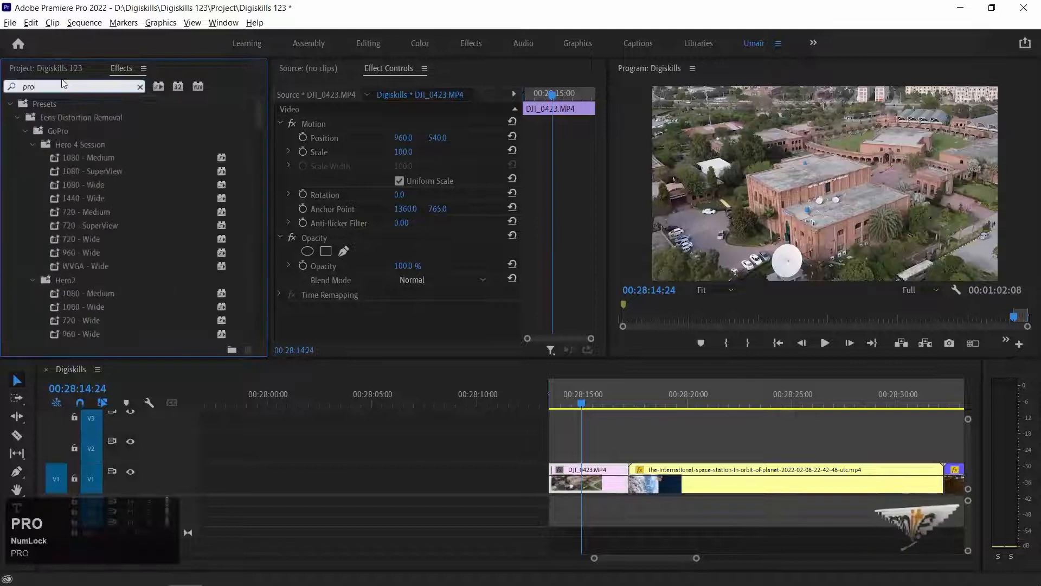
pyautogui.write('cam')
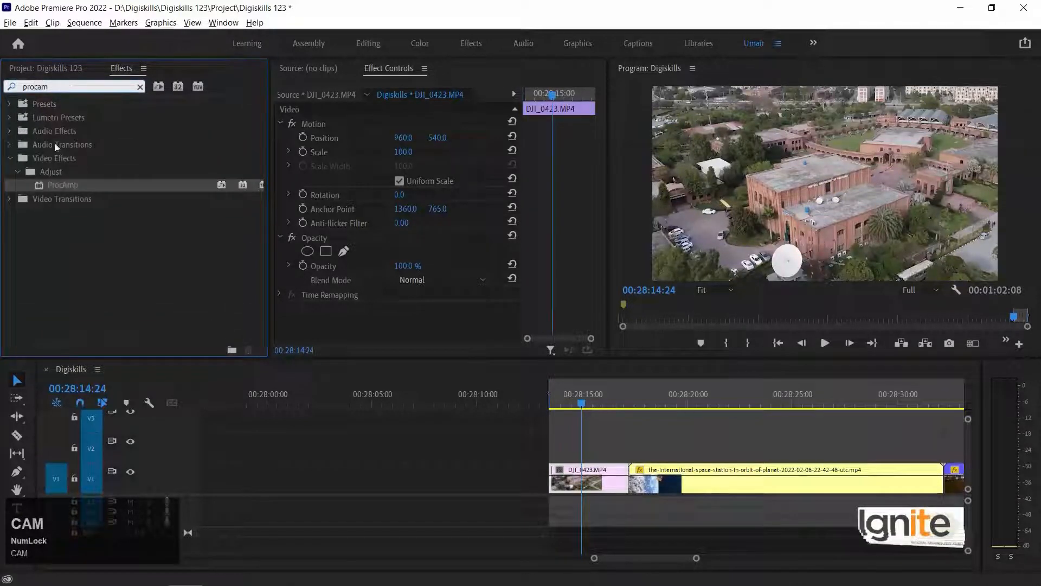
pyautogui.moveTo(61, 184); pyautogui.dragTo(589, 480)
pyautogui.moveTo(596, 178); pyautogui.dragTo(593, 294)
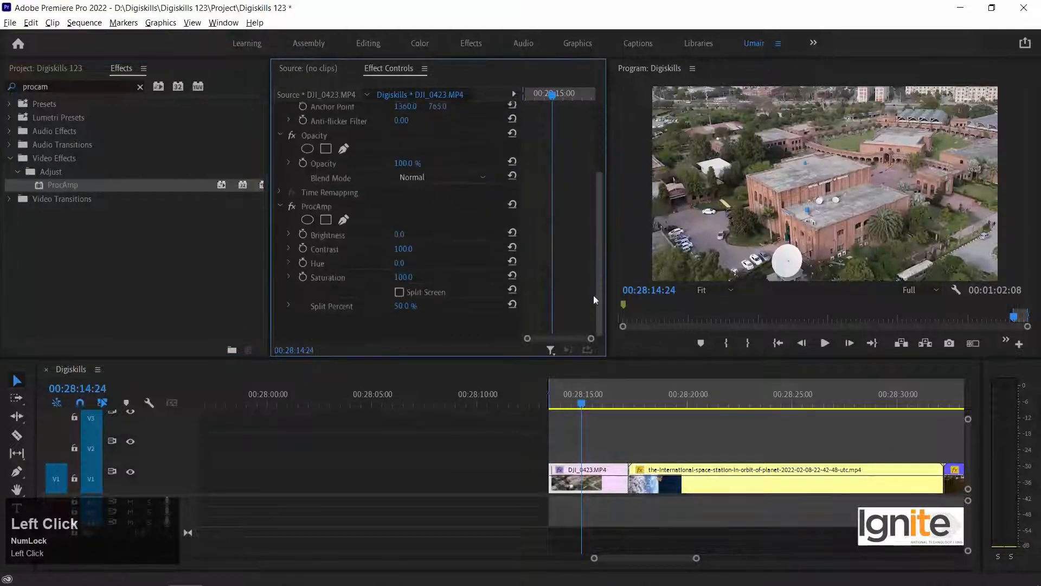
pyautogui.moveTo(404, 279); pyautogui.dragTo(355, 278)
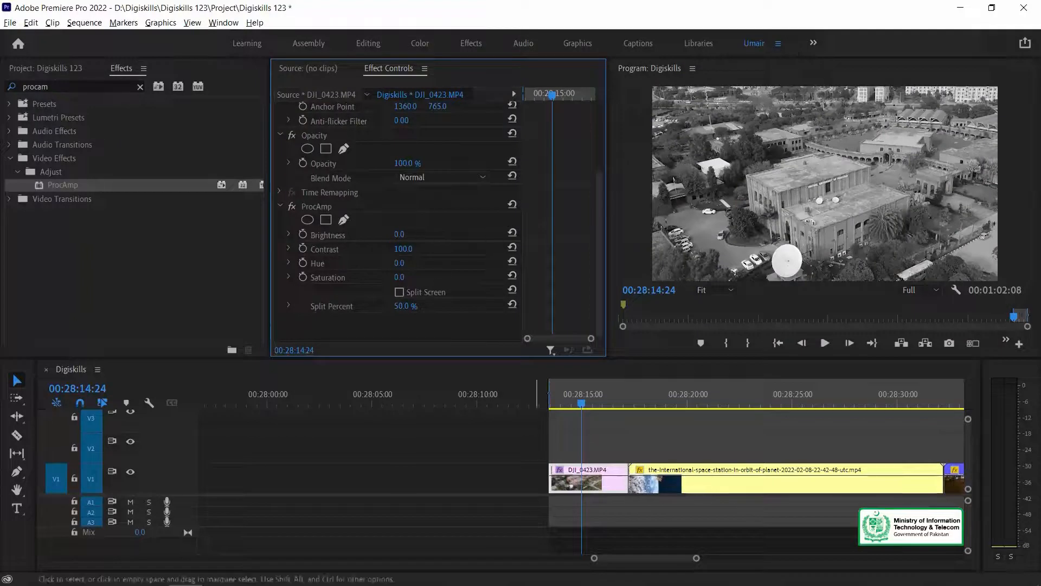
# Step: Examine the other DJI_0423.MP4 clips in the sequence and compare their color with the first one
pyautogui.click(584, 483)
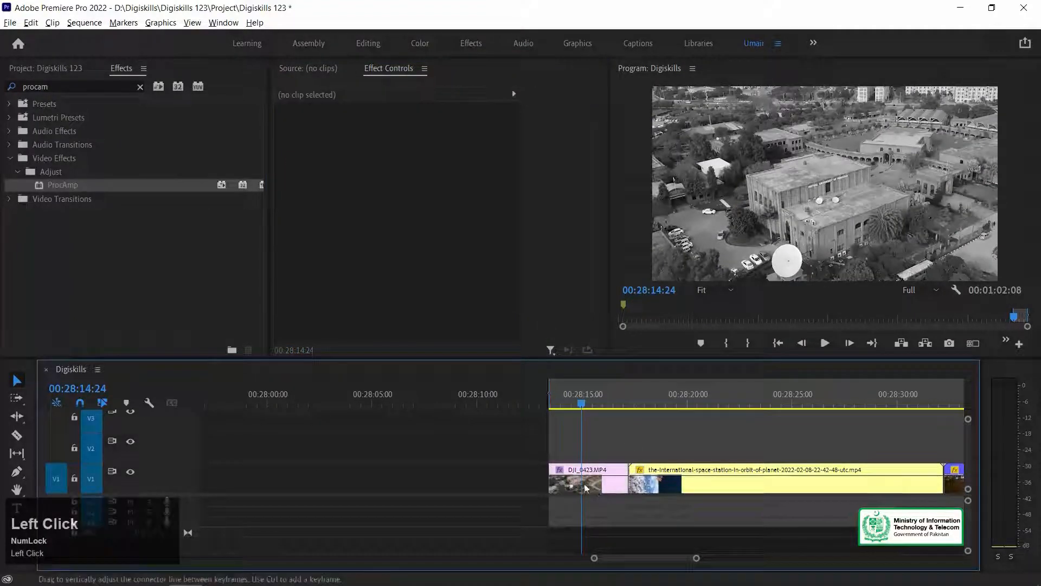
pyautogui.press('-')
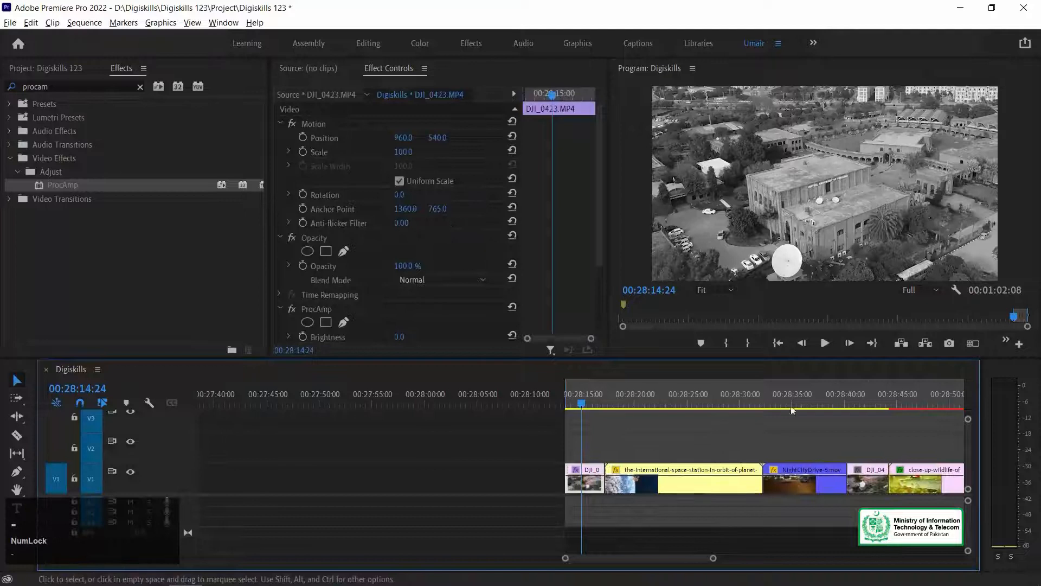
pyautogui.click(866, 404)
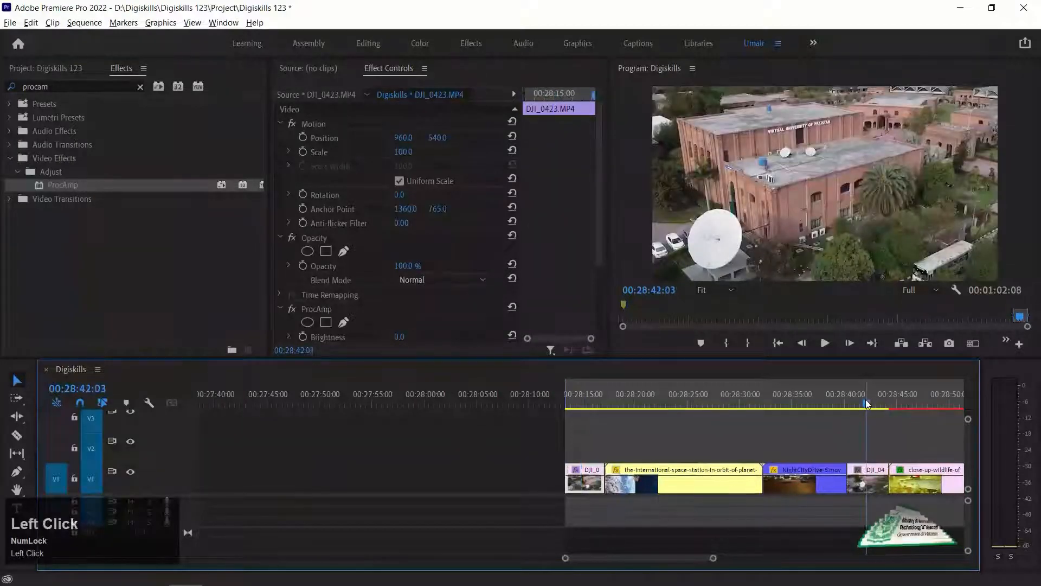
pyautogui.press('Up')
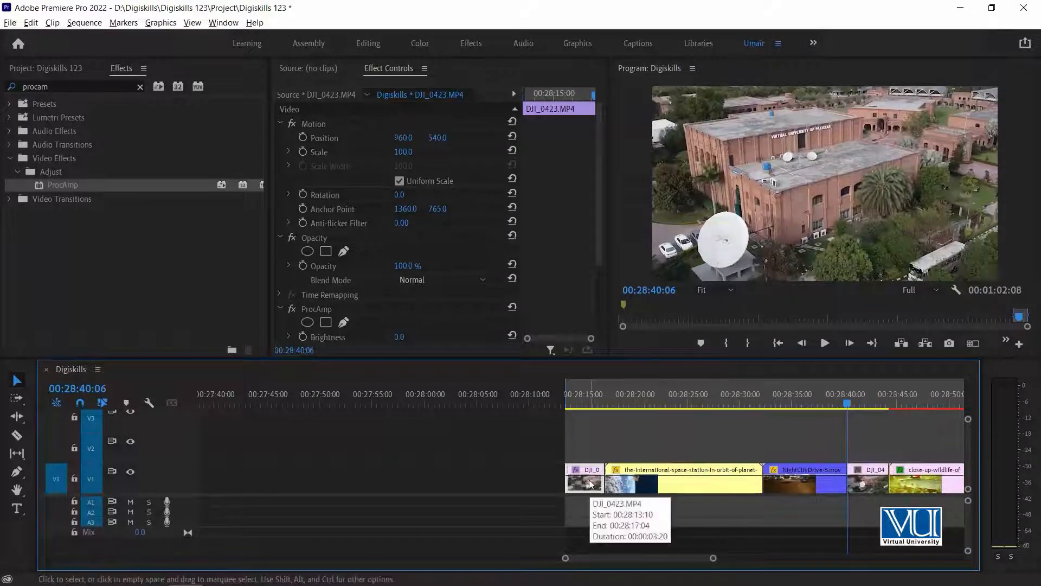
pyautogui.press('-')
pyautogui.click(725, 481)
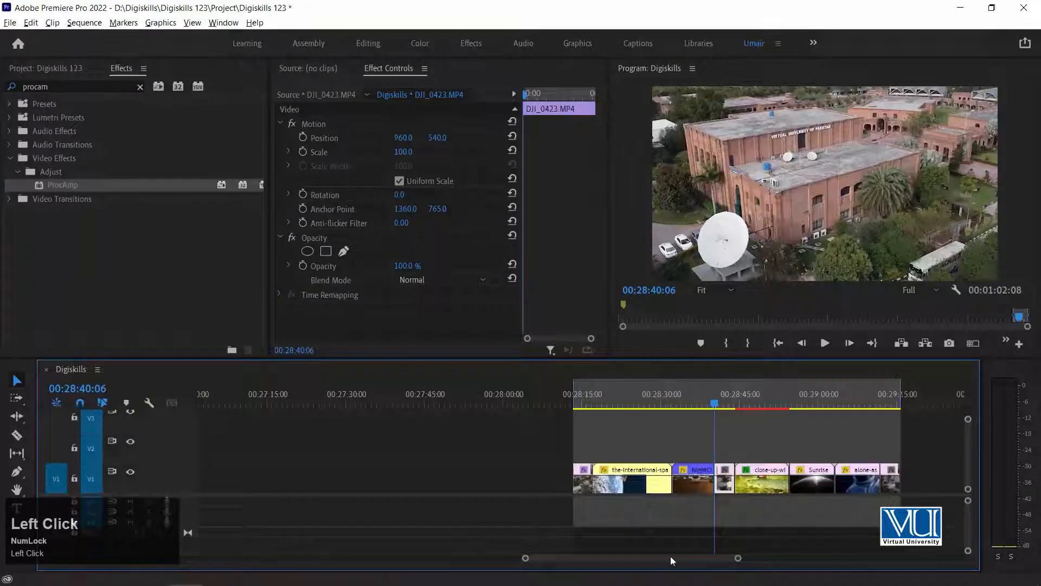
pyautogui.moveTo(670, 558); pyautogui.dragTo(686, 558)
pyautogui.keyDown('ctrl'); pyautogui.click(624, 483); pyautogui.keyUp('ctrl')
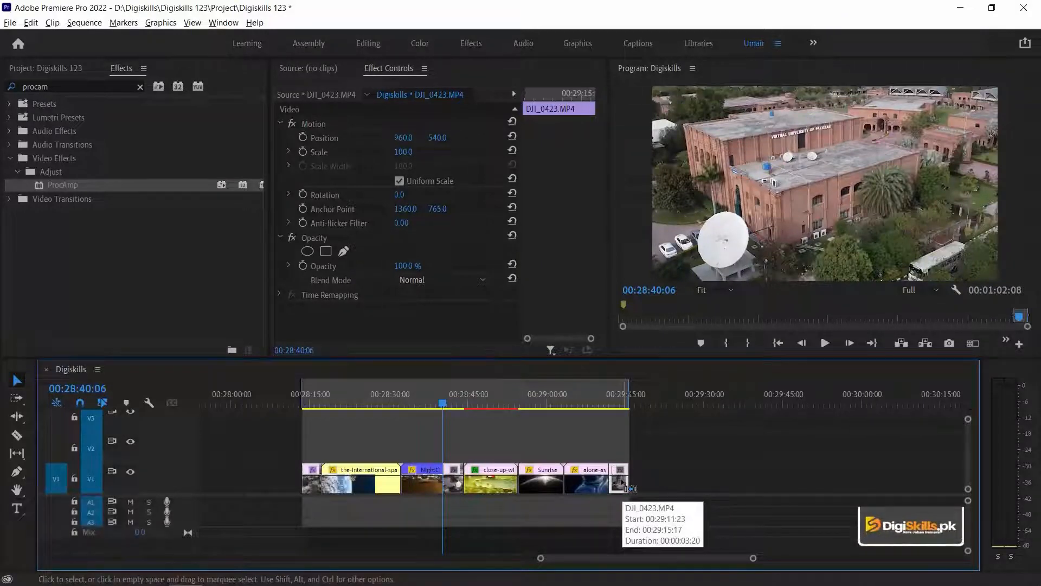
pyautogui.click(317, 401)
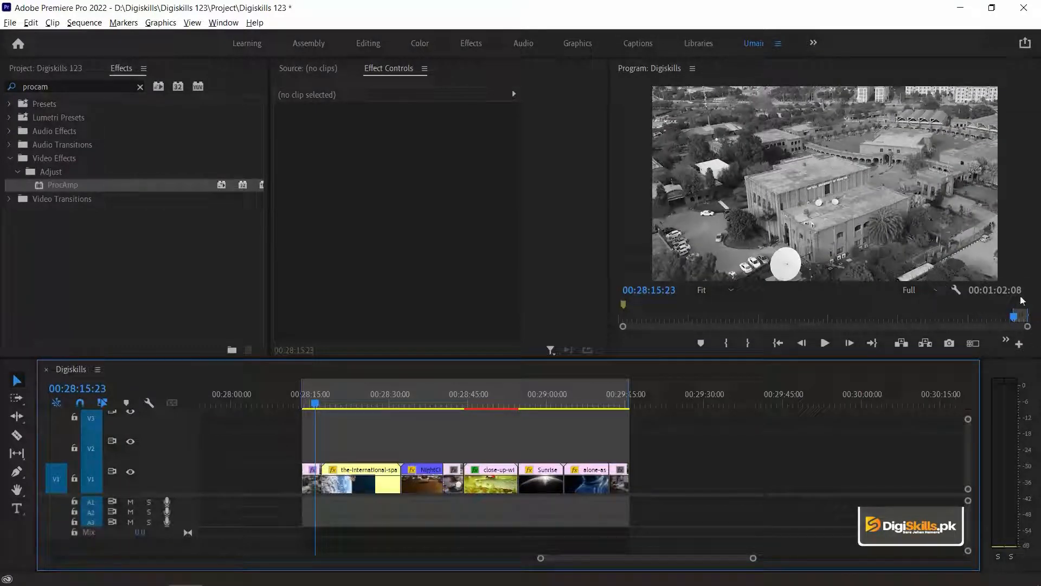
pyautogui.moveTo(657, 472); pyautogui.dragTo(336, 426)
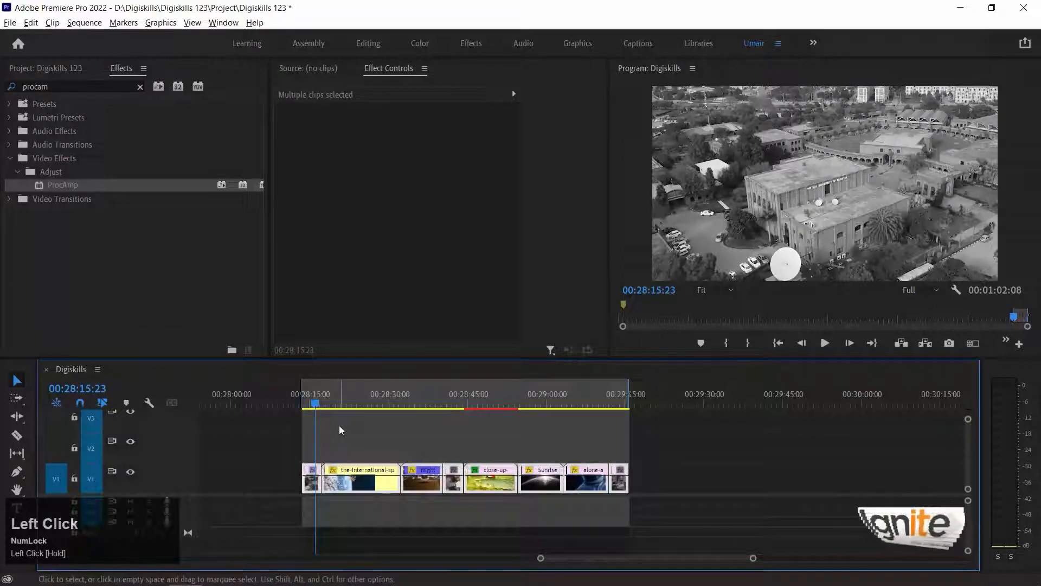
pyautogui.press('-')
pyautogui.press('=')
pyautogui.click(665, 417)
# Step: Cut the ProcAmp effect from the first DJI_0423.MP4 clip in the sequence
pyautogui.press('=')
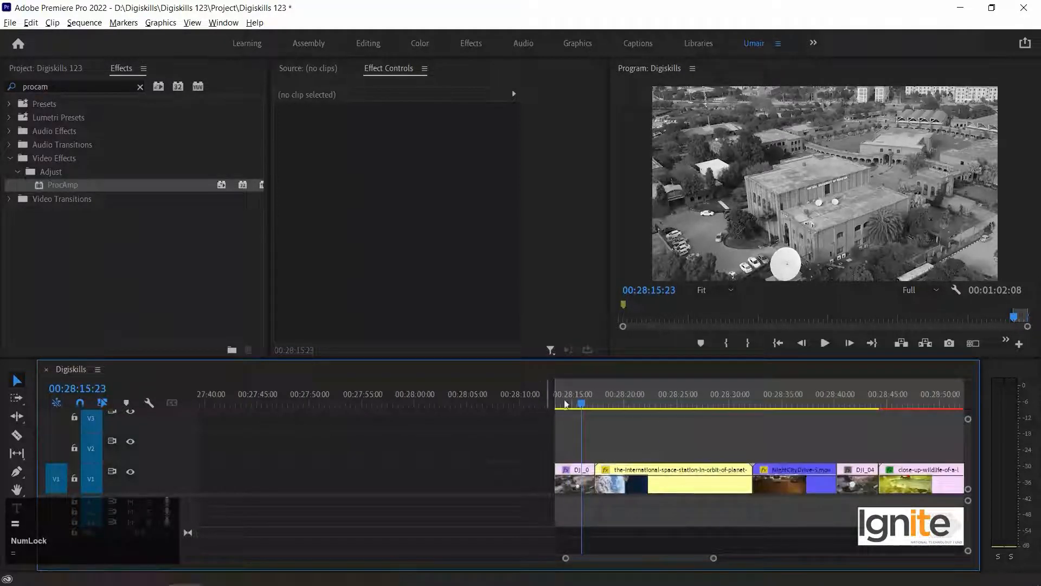
pyautogui.click(564, 483)
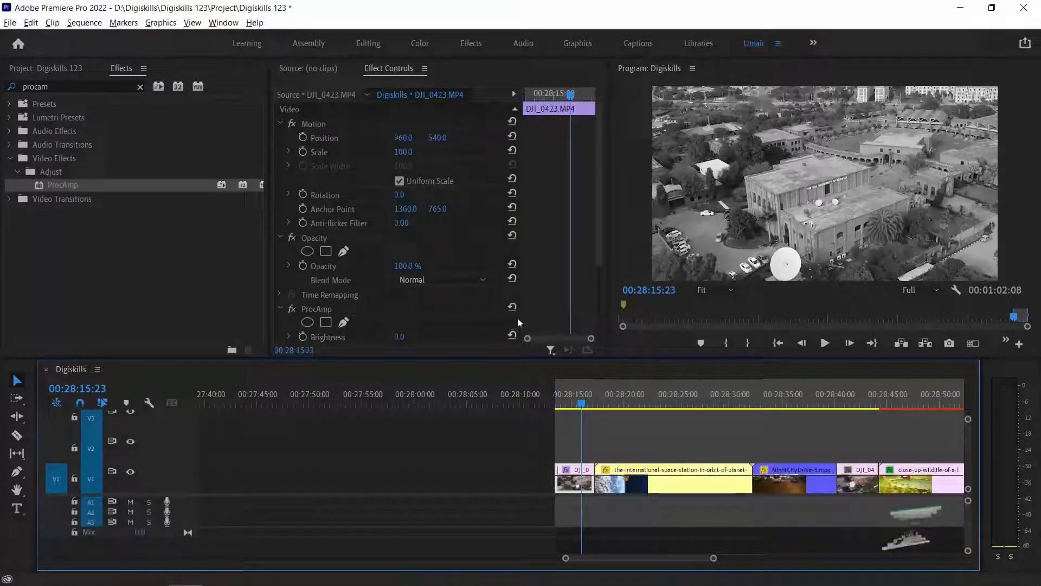
pyautogui.click(324, 309)
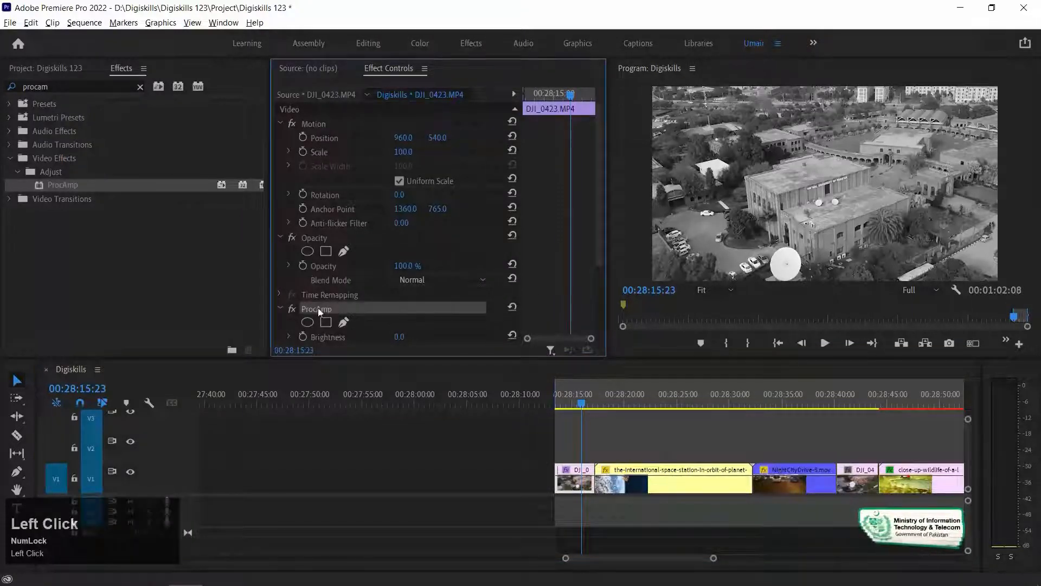
pyautogui.rightClick(324, 307)
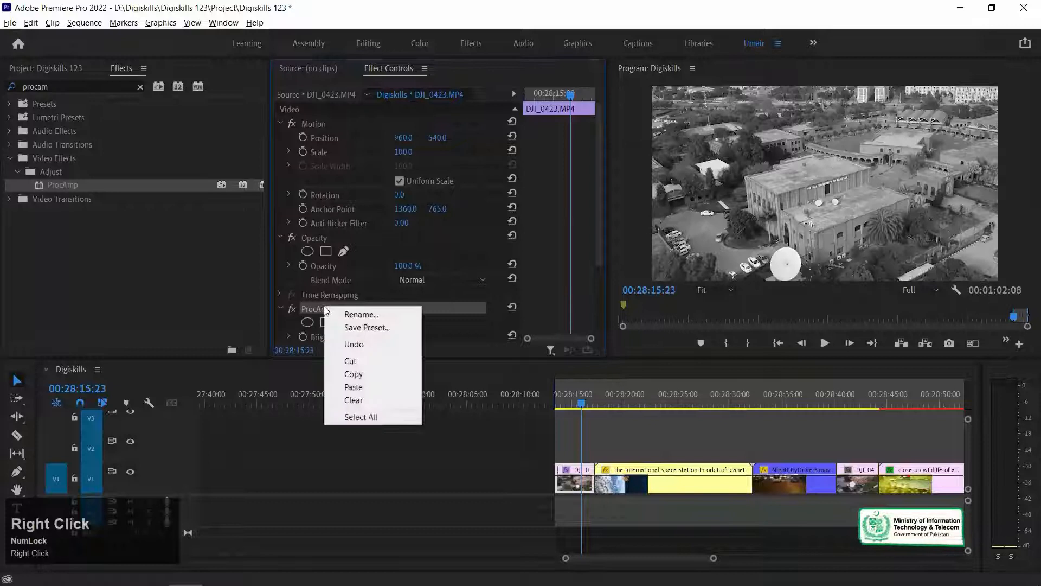
pyautogui.click(378, 361)
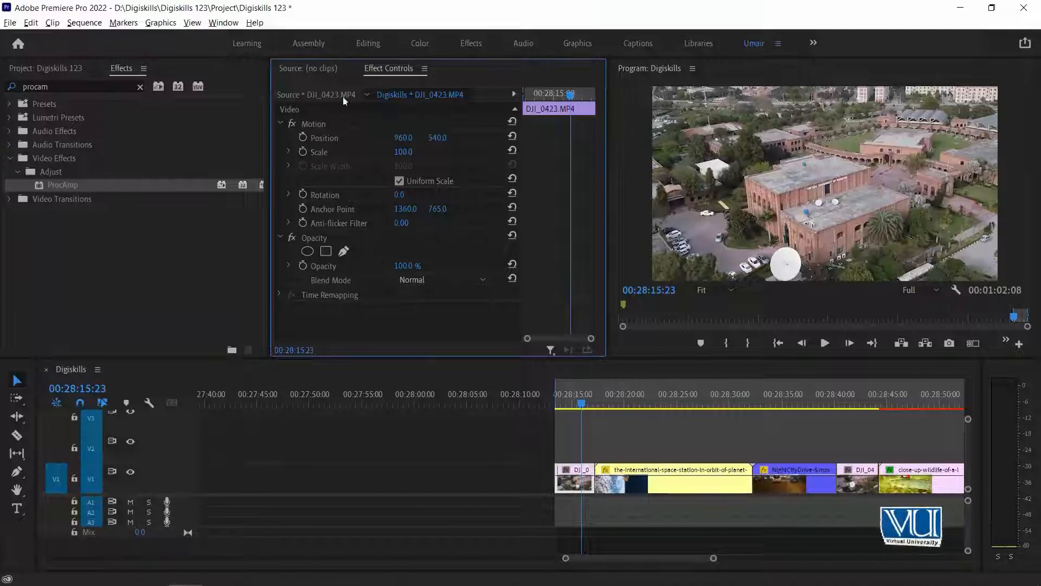
# Step: Paste the cut ProcAmp effect onto the source clip of DJI_0423.MP4 instead of the sequence clip
pyautogui.click(308, 96)
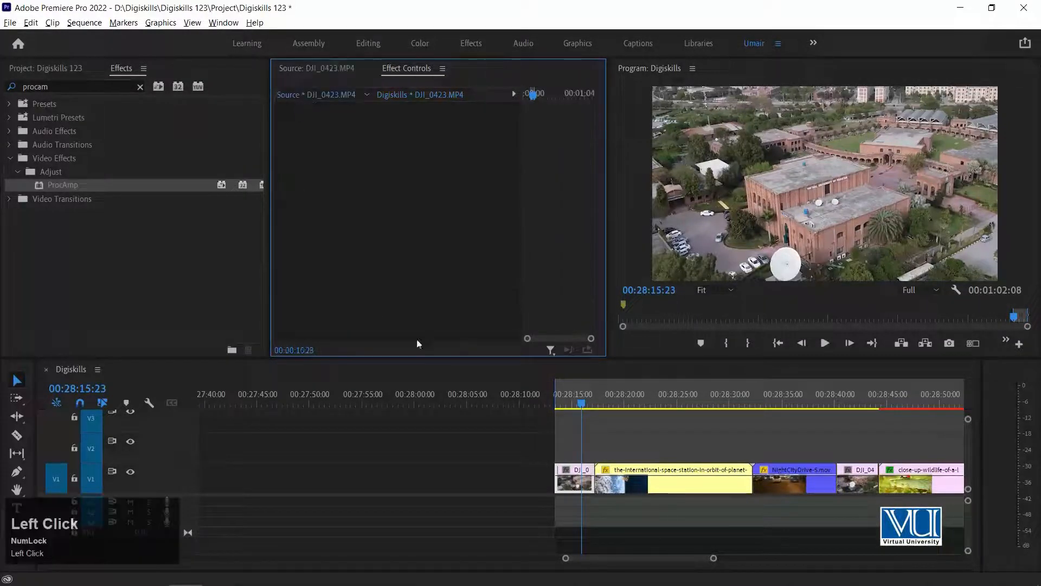
pyautogui.rightClick(351, 158)
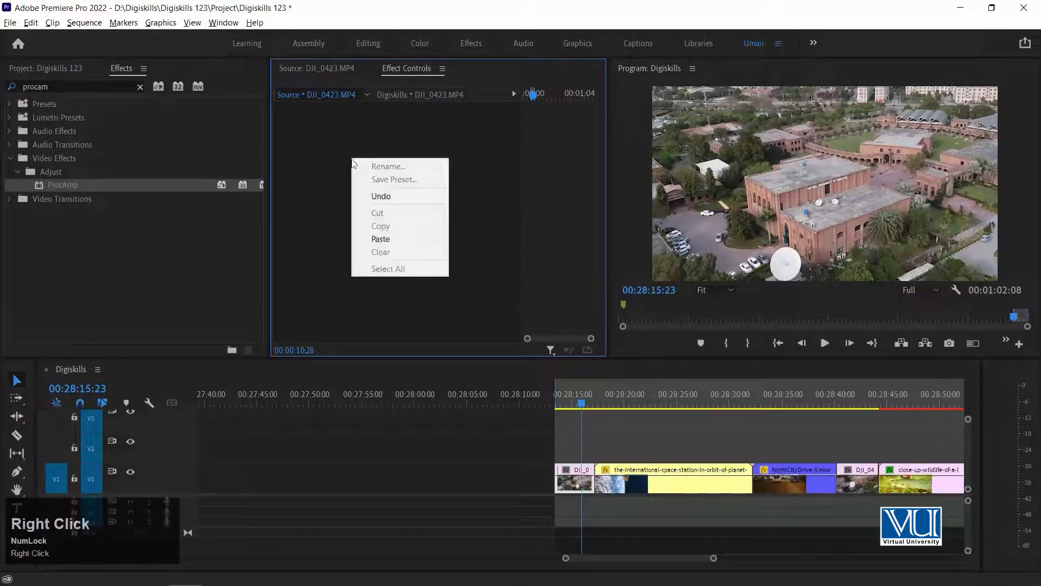
pyautogui.click(391, 243)
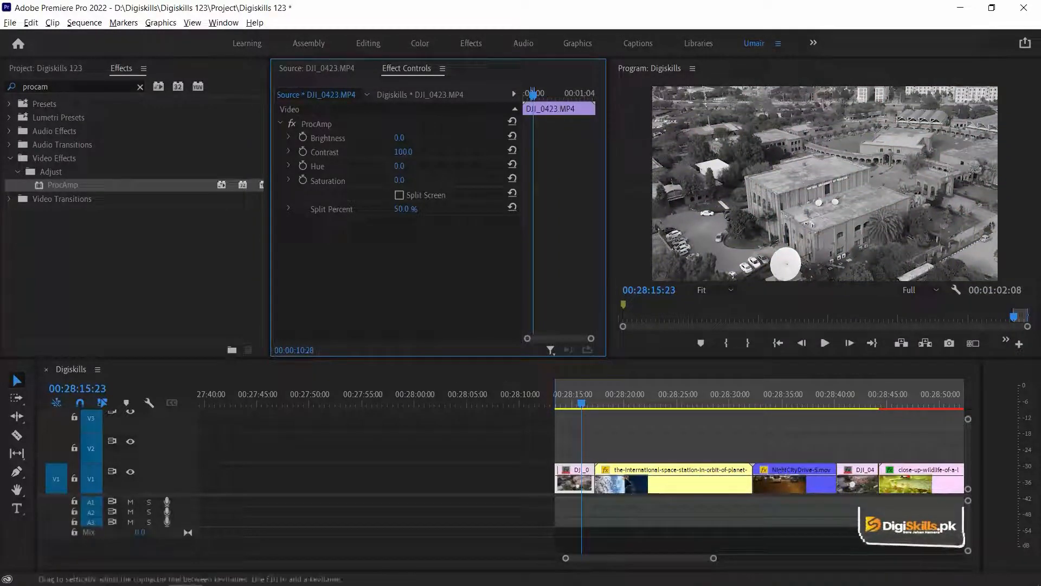
# Step: Scrub over each DJI_0423.MP4 clip in the sequence to check the source-level ProcAmp effect
pyautogui.moveTo(569, 392); pyautogui.dragTo(586, 397)
pyautogui.moveTo(852, 397); pyautogui.dragTo(865, 401)
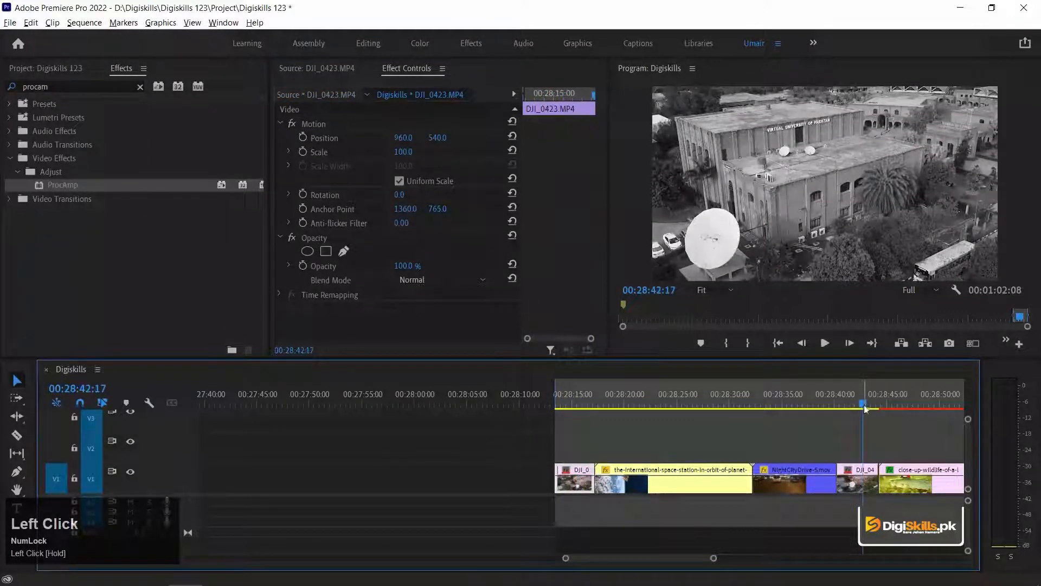
pyautogui.press('-')
pyautogui.press('=')
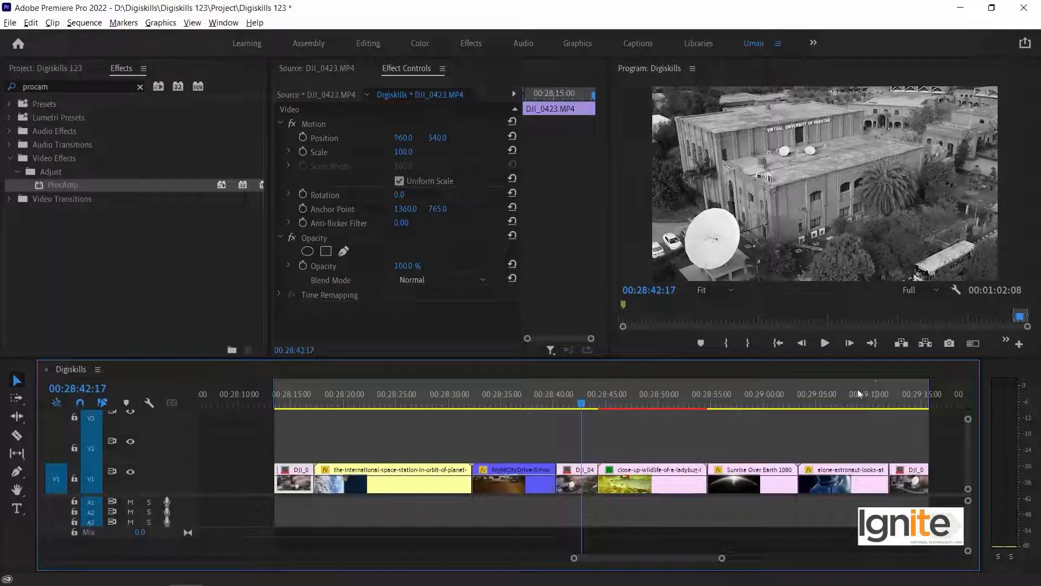
pyautogui.press('-')
pyautogui.click(742, 396)
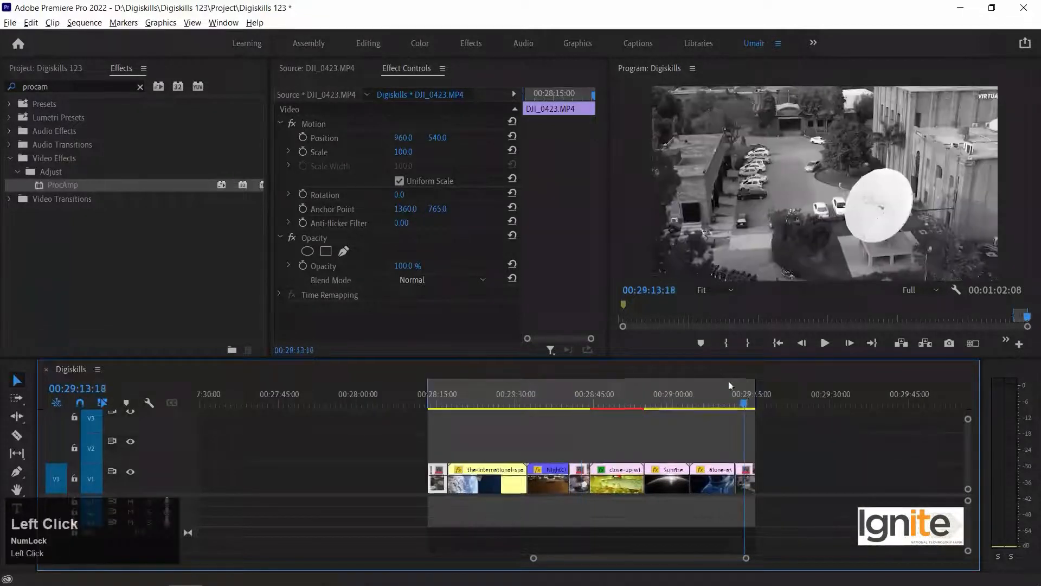
pyautogui.scroll(-3, 694, 390)
# Step: Search the effects for "replica" and apply Replicate to the first DJI_0423.MP4 clip, with the playhead at 00:28:14:10
pyautogui.click(271, 389)
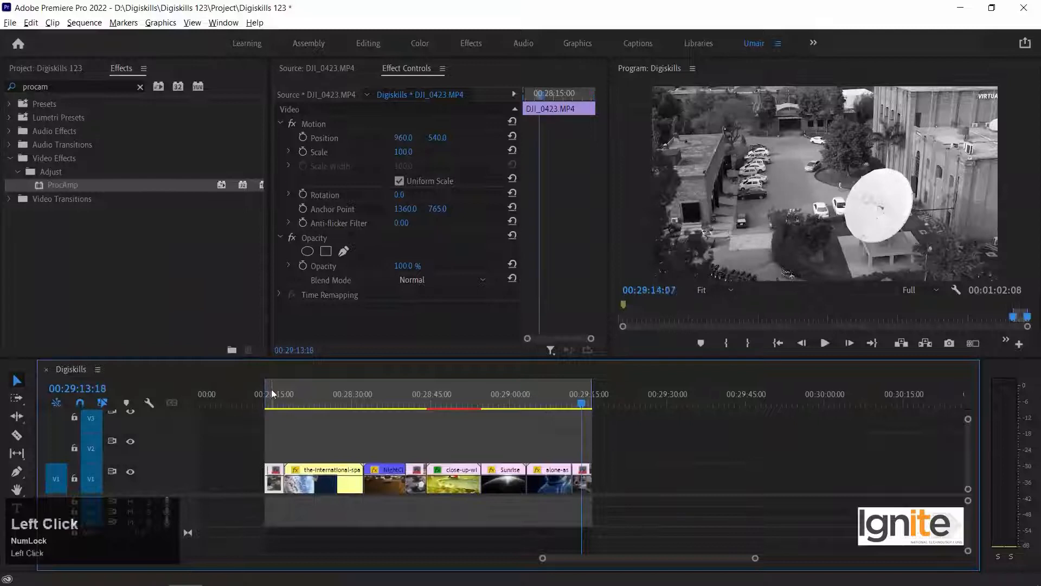
pyautogui.press('=')
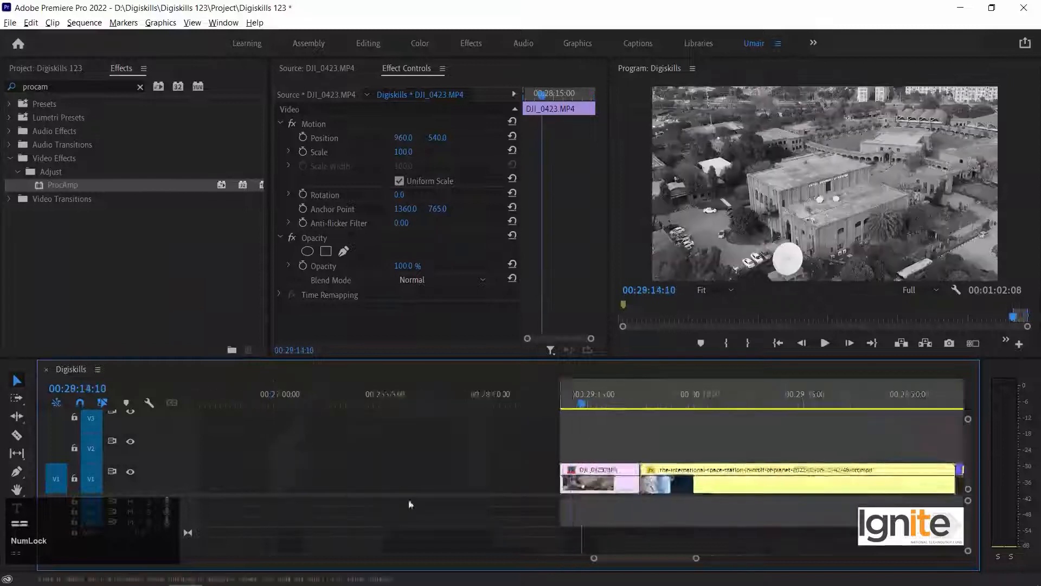
pyautogui.click(56, 86)
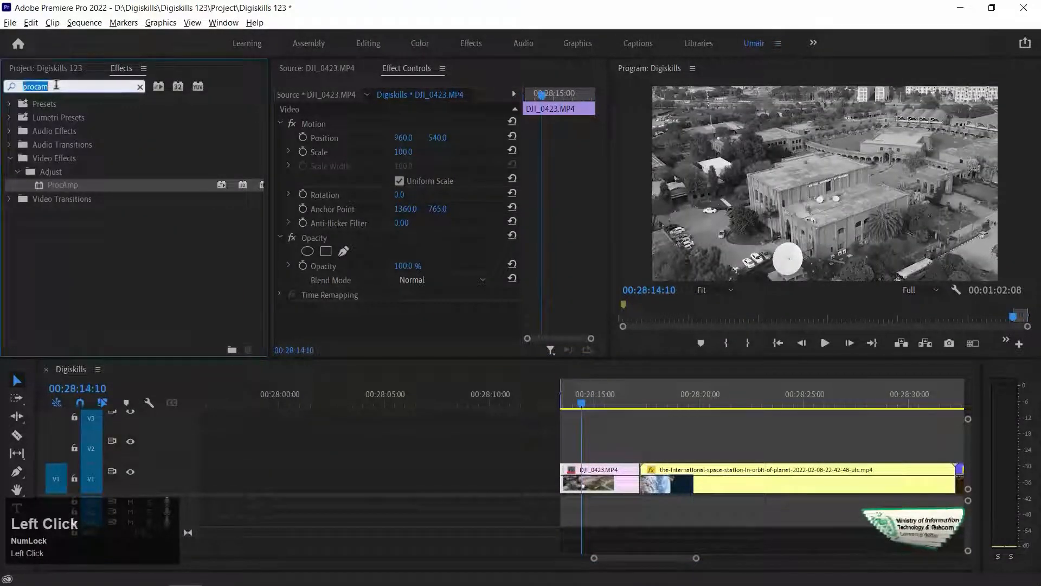
pyautogui.write('replica')
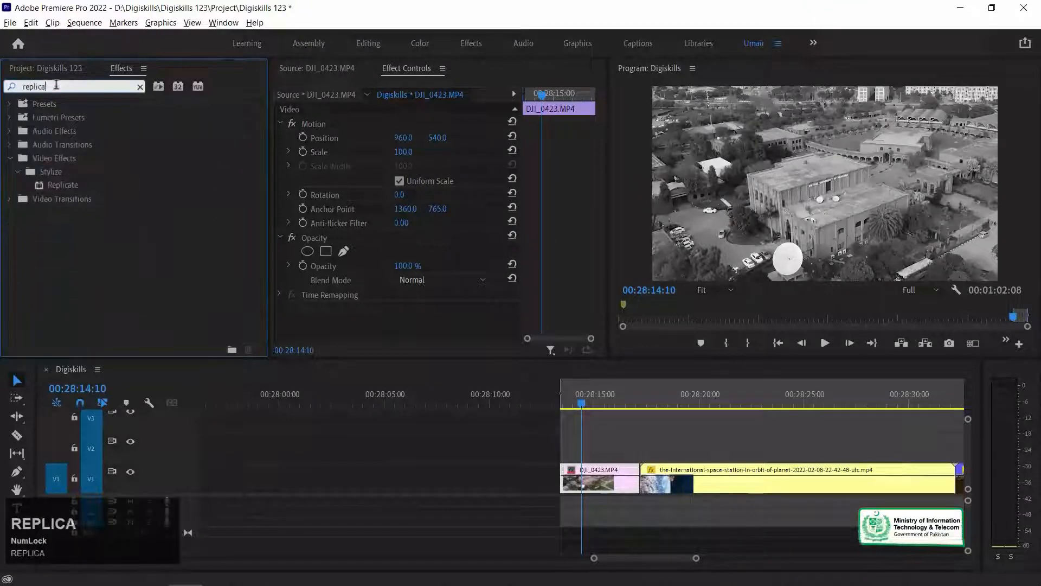
pyautogui.moveTo(61, 185); pyautogui.dragTo(596, 480)
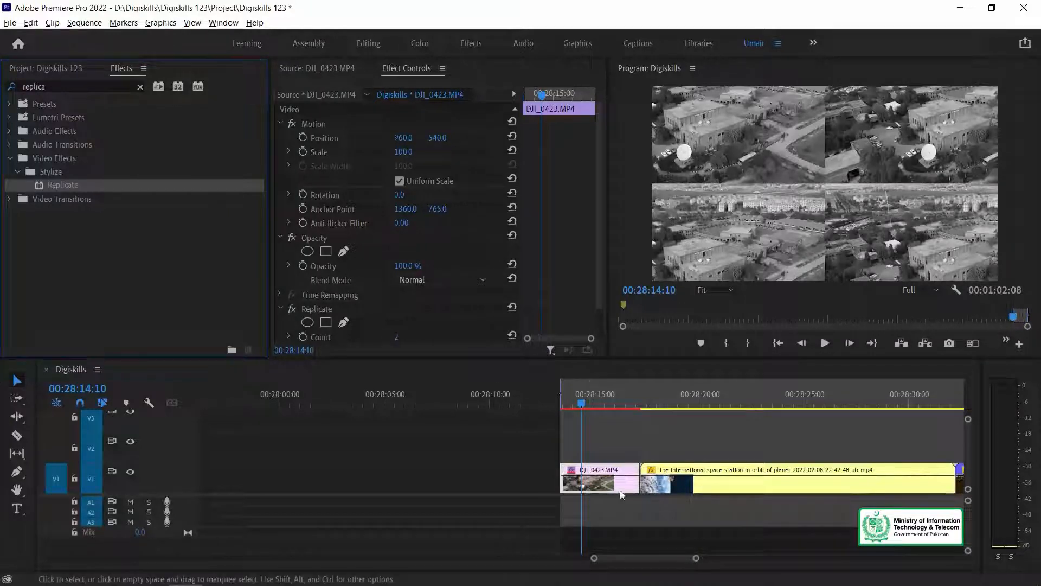
# Step: Scrub from the second DJI_0423.MP4 clip back to the first to compare them with Replicate applied
pyautogui.press('-')
pyautogui.moveTo(851, 390); pyautogui.dragTo(585, 385)
pyautogui.press('=')
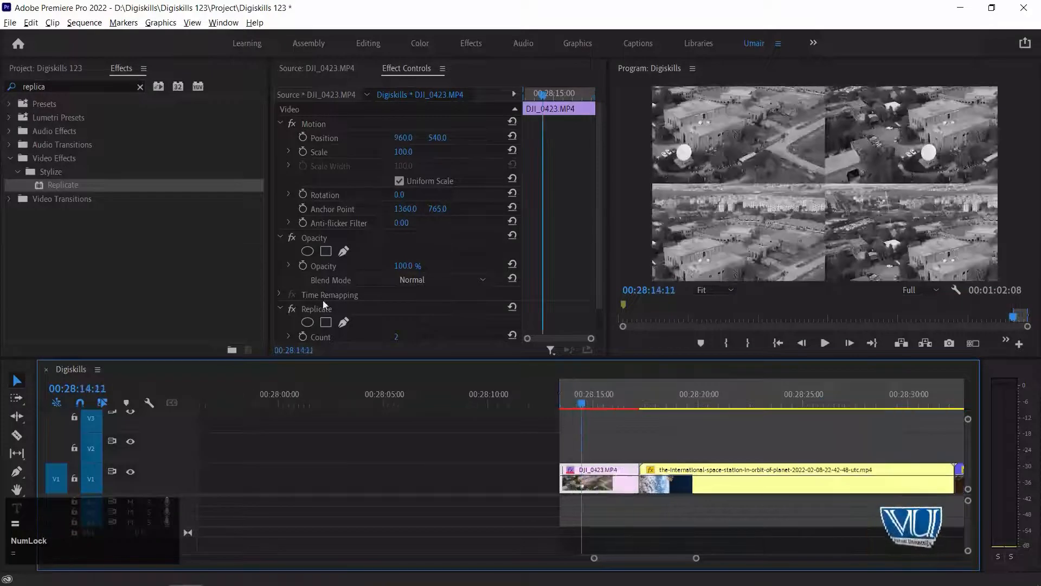
# Step: Cut the Replicate effect from the first DJI_0423.MP4 sequence clip and paste it onto the clip's source
pyautogui.rightClick(320, 309)
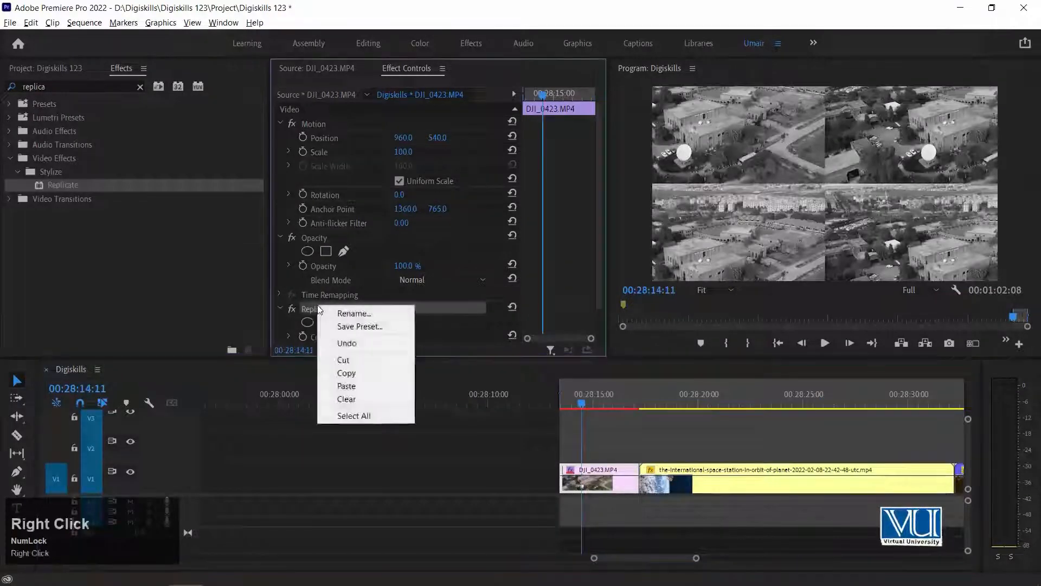
pyautogui.click(360, 363)
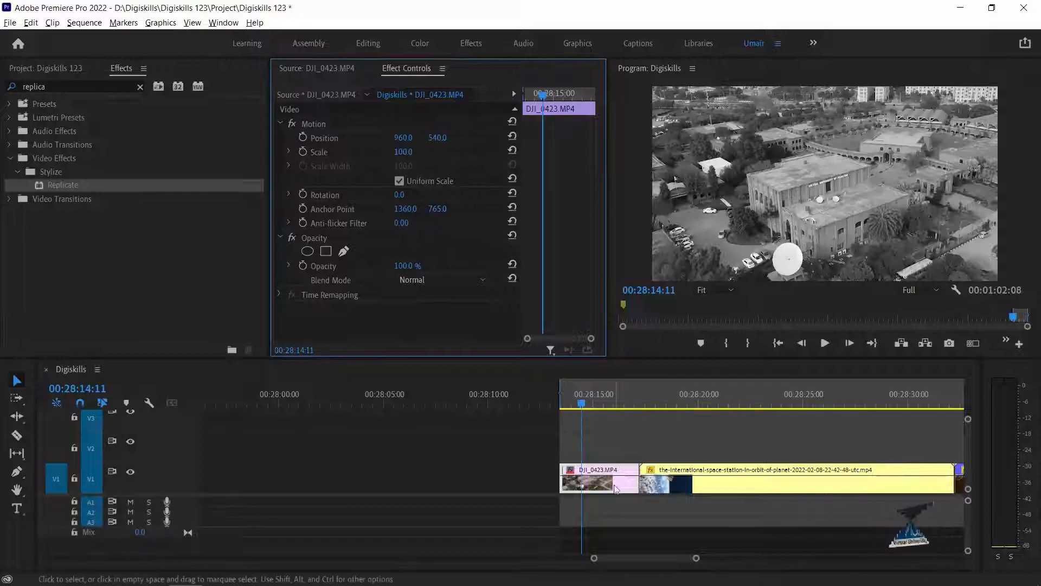
pyautogui.click(300, 95)
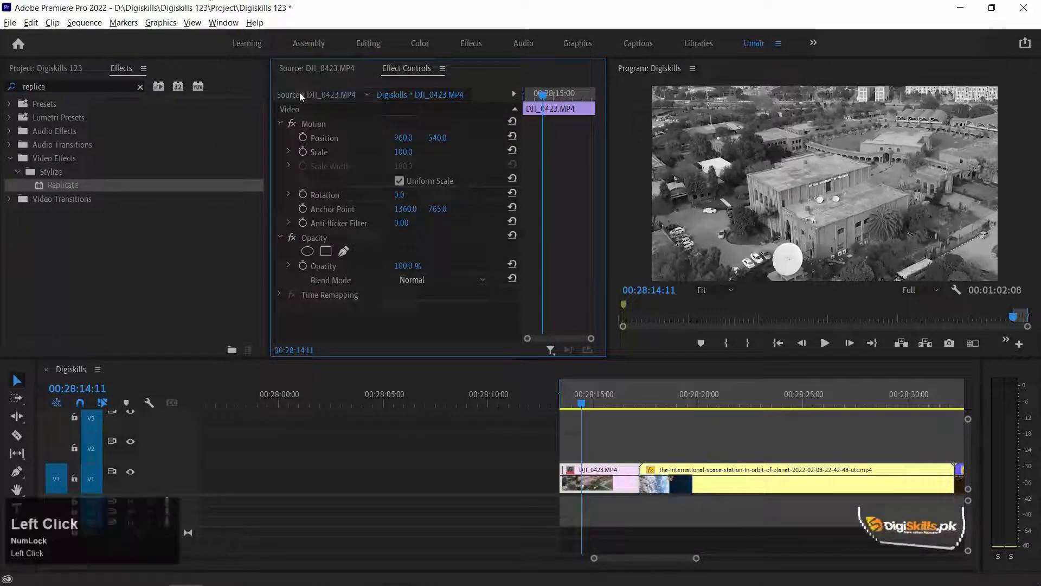
pyautogui.rightClick(349, 254)
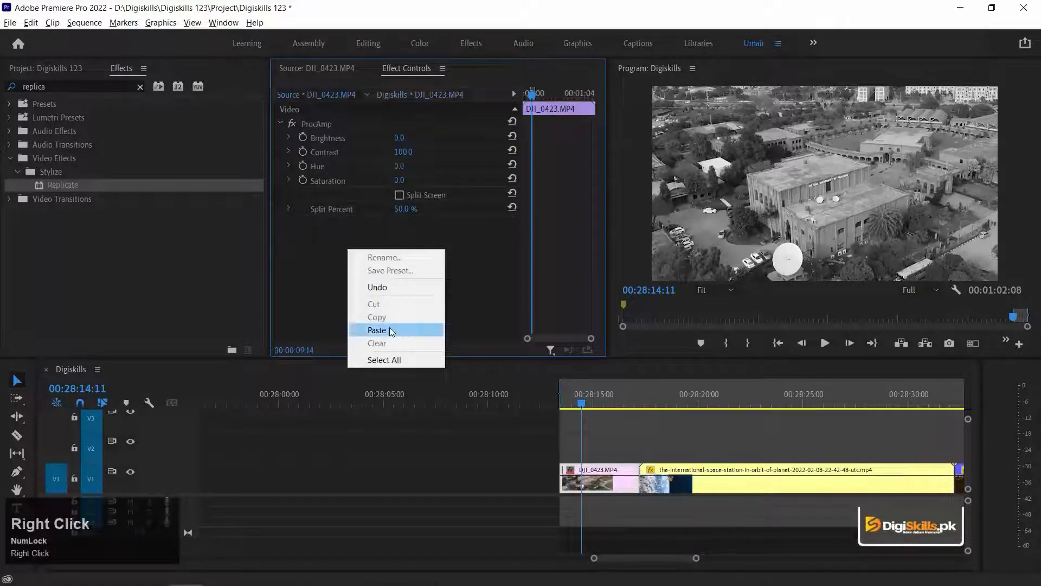
pyautogui.click(371, 328)
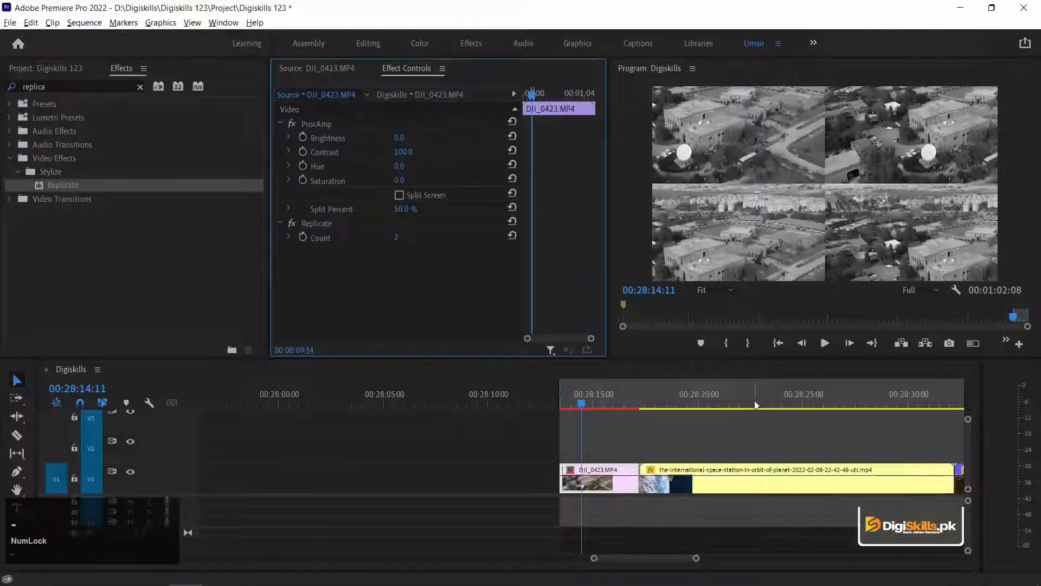
# Step: Scrub over each DJI_0423.MP4 clip in the sequence to check the source-level Replicate effect, returning to the first clip
pyautogui.click(877, 395)
pyautogui.press('-')
pyautogui.click(876, 394)
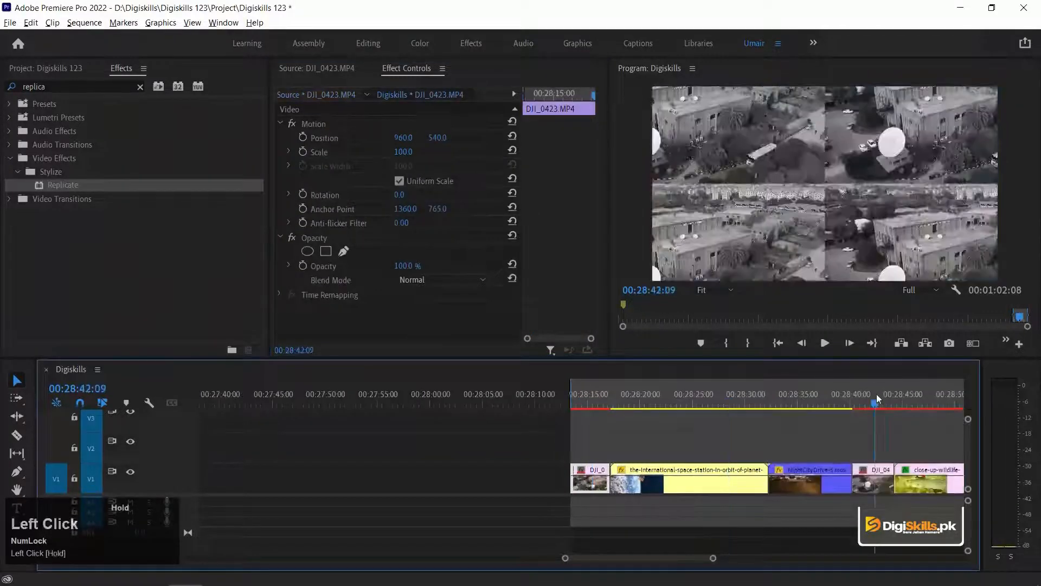
pyautogui.press('=')
pyautogui.moveTo(541, 394); pyautogui.dragTo(617, 394)
pyautogui.press('-')
pyautogui.press('-')
pyautogui.moveTo(888, 399); pyautogui.dragTo(911, 399)
pyautogui.press('-')
pyautogui.press('=')
pyautogui.press('=')
pyautogui.press('=')
pyautogui.moveTo(571, 399); pyautogui.dragTo(595, 401)
pyautogui.press('-')
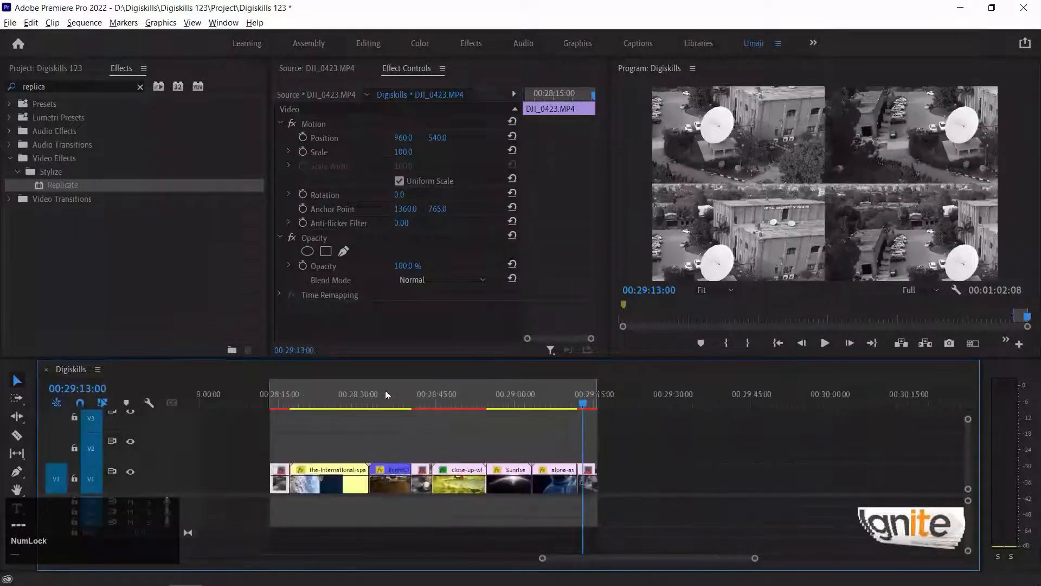
pyautogui.click(281, 391)
pyautogui.scroll(5, 579, 484)
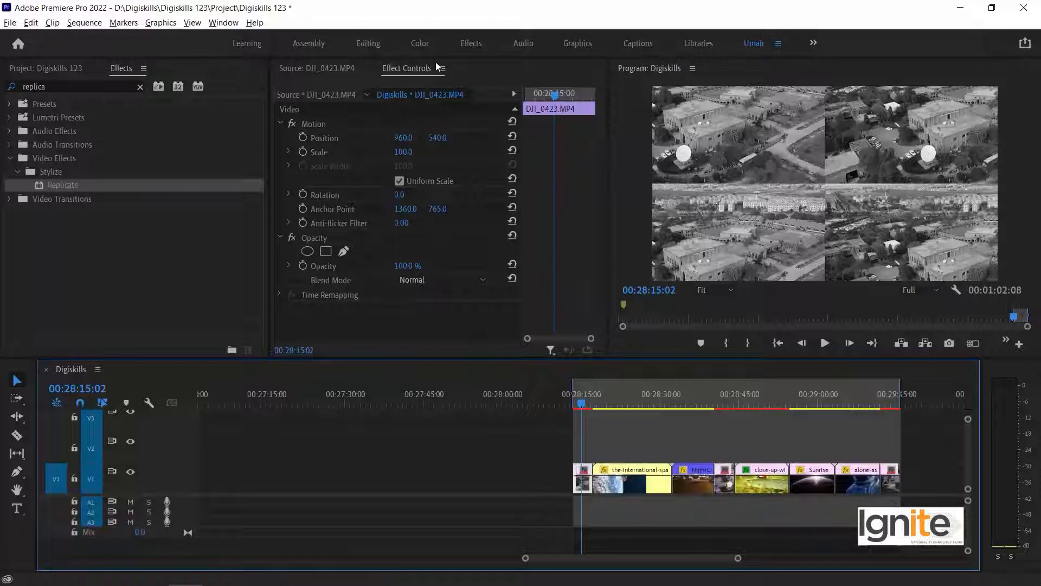
# Step: Delete the Replicate and ProcAmp effects from the source clip of DJI_0423.MP4
pyautogui.click(301, 95)
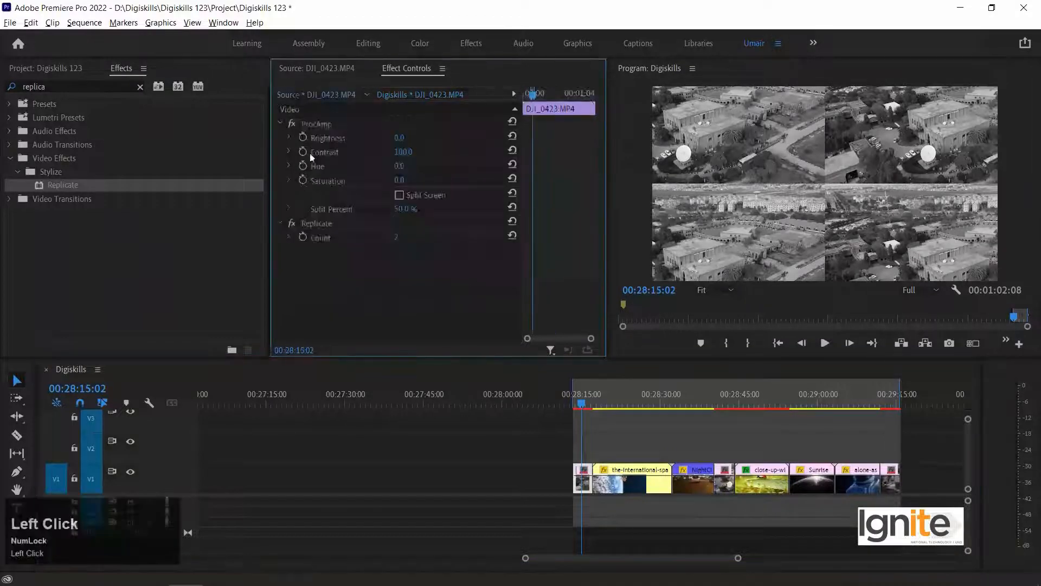
pyautogui.click(320, 219)
pyautogui.press('Delete')
pyautogui.click(328, 123)
pyautogui.press('Delete')
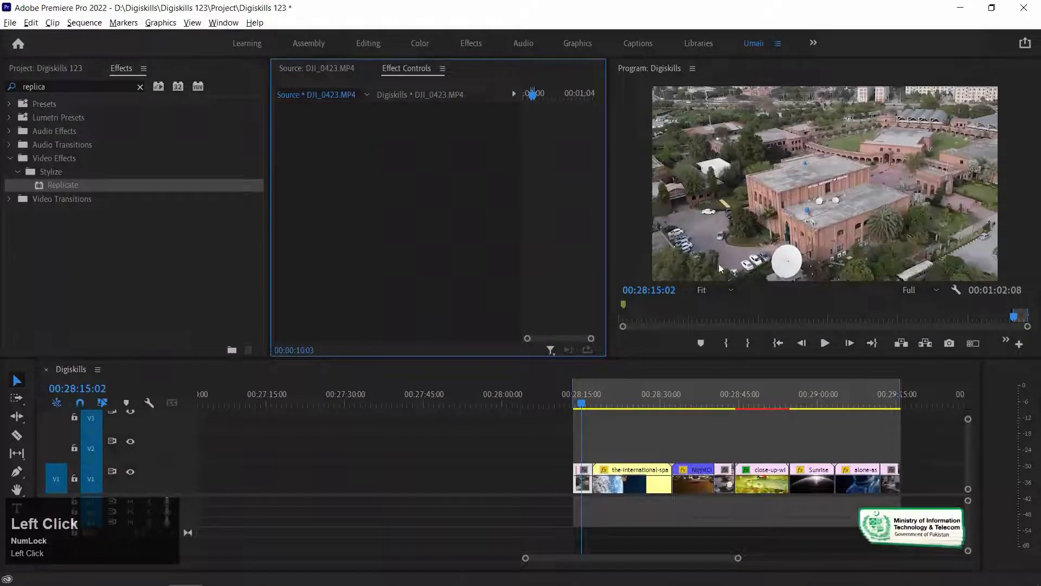
# Step: Check the second DJI_0423.MP4 clip at 00:28:43:01 and undo the deletion of the source effects
pyautogui.moveTo(737, 401); pyautogui.dragTo(731, 404)
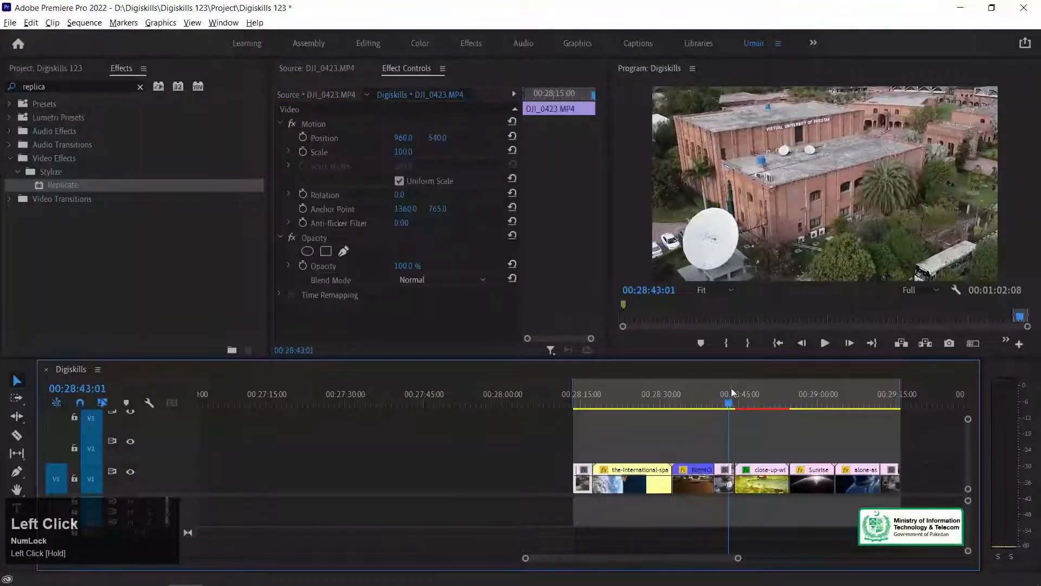
pyautogui.hotkey('ctrl', 'z')
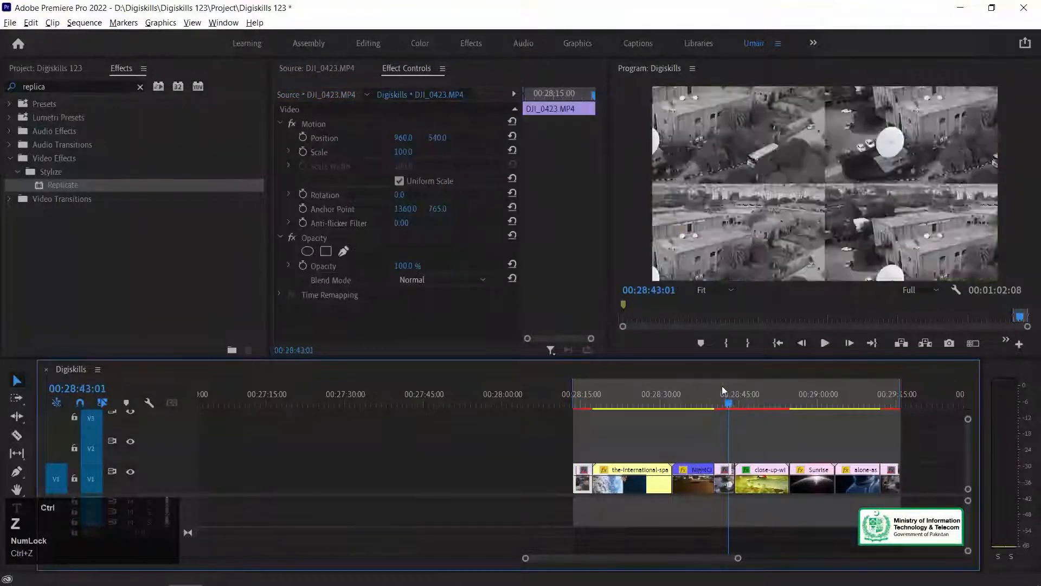
# Step: Open the Remove Attributes options for the first DJI_0423.MP4 clip in the sequence
pyautogui.click(576, 437)
pyautogui.rightClick(579, 487)
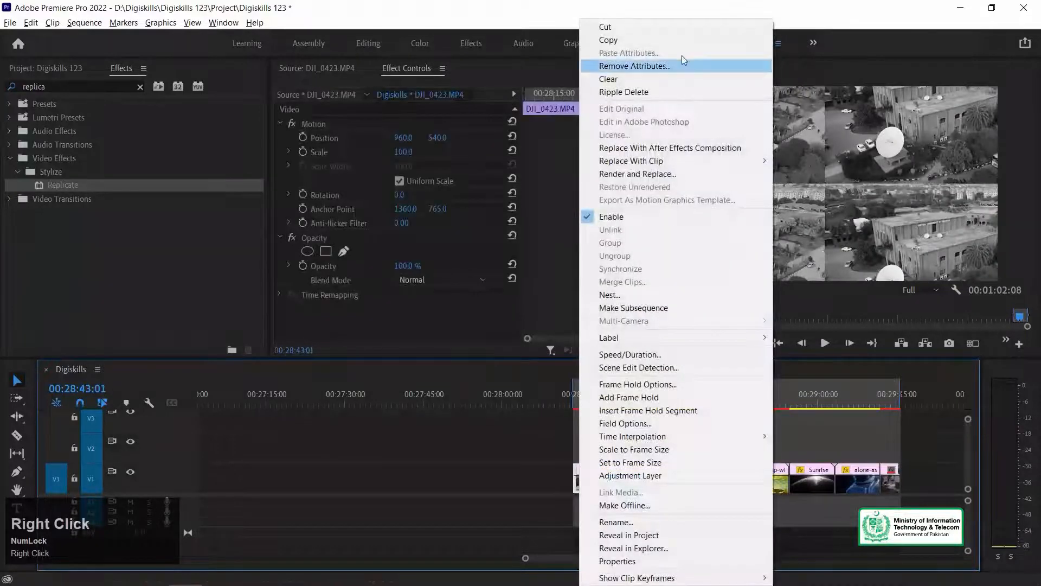
pyautogui.click(682, 67)
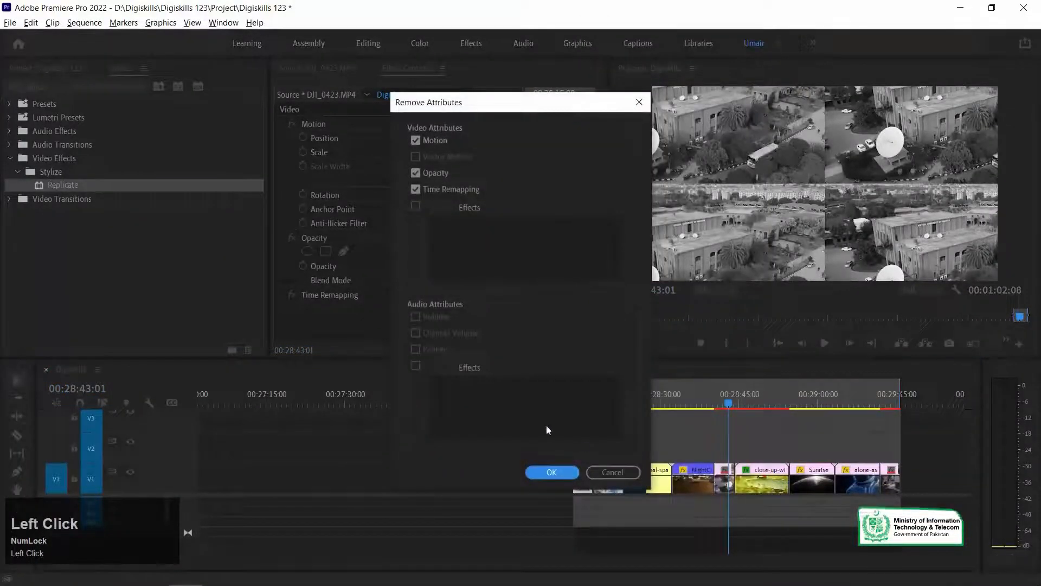